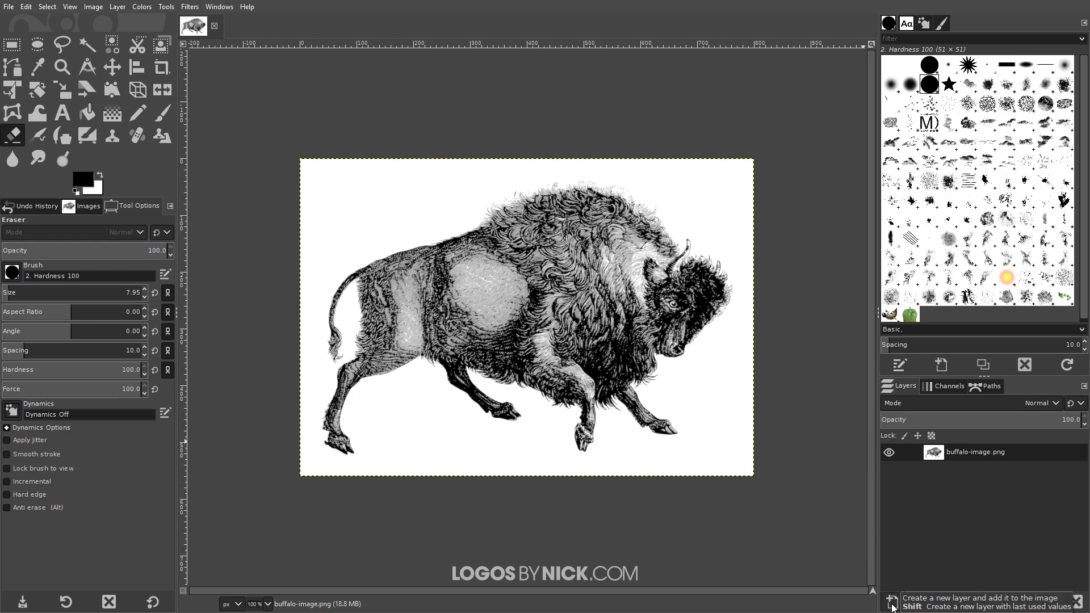
- Add a new transparent layer above the buffalo image and activate the Paths tool
click(892, 603)
click(969, 571)
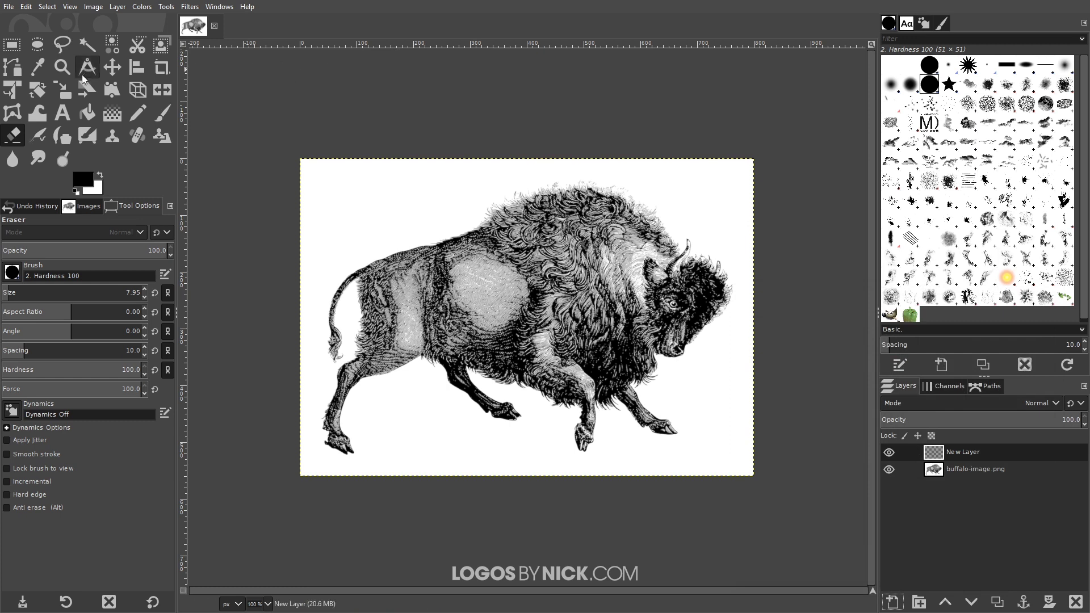
click(14, 68)
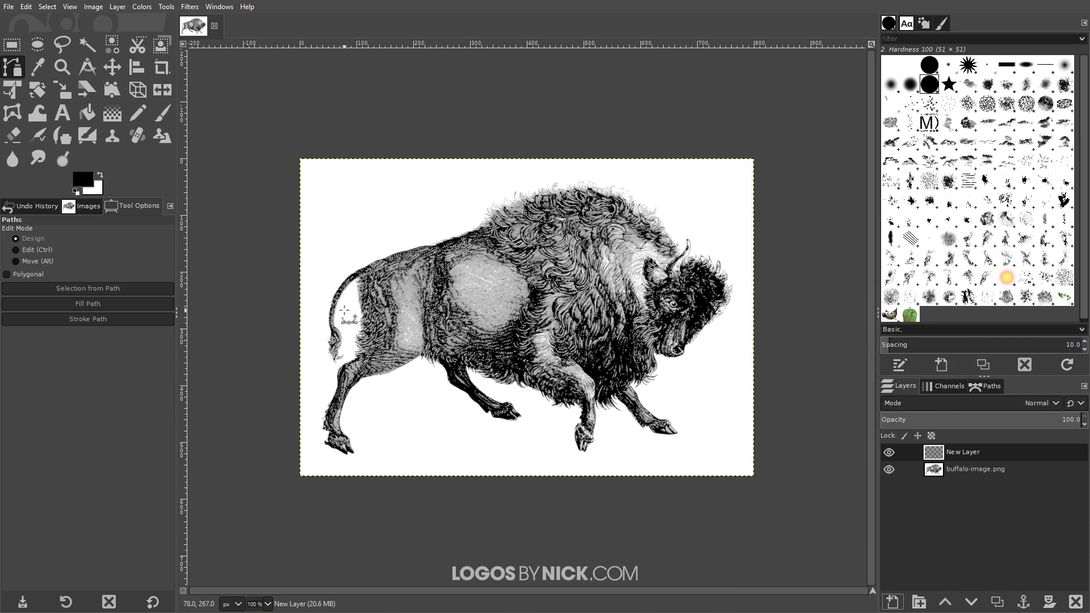
- Trace the rear edge of the buffalo's rump with path anchors, from below the tail base down to the upper hind leg
ctrl+scroll(351, 312, up, 4)
click(400, 170)
click(401, 255)
click(406, 296)
click(409, 330)
click(407, 367)
click(398, 399)
click(389, 436)
click(396, 467)
click(390, 483)
click(370, 497)
click(338, 511)
click(326, 528)
click(315, 535)
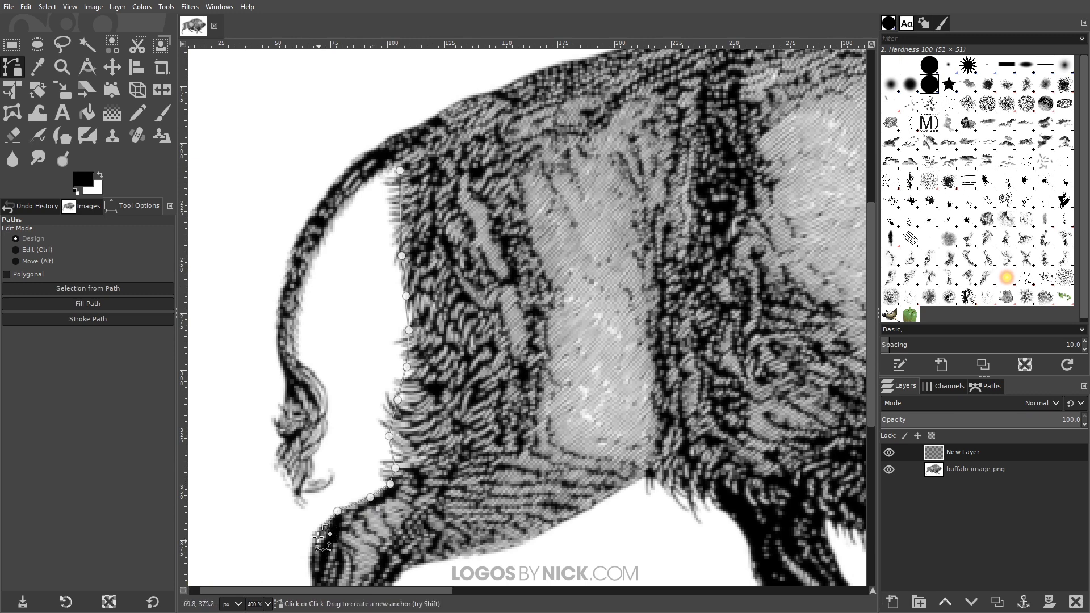
- Continue the path down the back edge of the rear hind leg toward the hoof
drag(317, 538, 373, 314)
click(366, 348)
click(370, 364)
click(368, 381)
click(361, 401)
click(352, 419)
click(342, 441)
click(335, 463)
click(321, 492)
click(317, 511)
click(312, 533)
- Trace the path around the rear hind hoof to its tip with closely spaced anchors
drag(312, 548, 324, 403)
click(323, 396)
click(331, 403)
click(341, 407)
click(345, 416)
click(344, 436)
click(343, 451)
click(331, 453)
click(337, 467)
click(352, 473)
click(371, 476)
click(387, 489)
click(409, 501)
click(422, 498)
click(419, 507)
click(437, 503)
click(451, 498)
- Continue the path up the front edge of the rear hind leg and along the underside of the thigh
click(435, 477)
click(431, 460)
click(426, 442)
click(403, 426)
click(396, 404)
click(392, 374)
click(396, 332)
click(403, 293)
click(429, 240)
click(460, 209)
click(479, 198)
click(517, 189)
click(587, 173)
click(634, 146)
- Trace the path down the rear edge of the second hind leg toward its hoof
drag(708, 129, 566, 221)
click(558, 222)
click(576, 219)
click(609, 232)
click(644, 248)
click(655, 263)
click(669, 293)
click(674, 314)
click(684, 333)
click(719, 355)
click(743, 368)
click(750, 372)
click(763, 388)
click(785, 402)
mouse_move(793, 414)
mouse_down()
mouse_move(715, 421)
mouse_move(600, 385)
mouse_up()
click(600, 385)
click(610, 400)
click(628, 411)
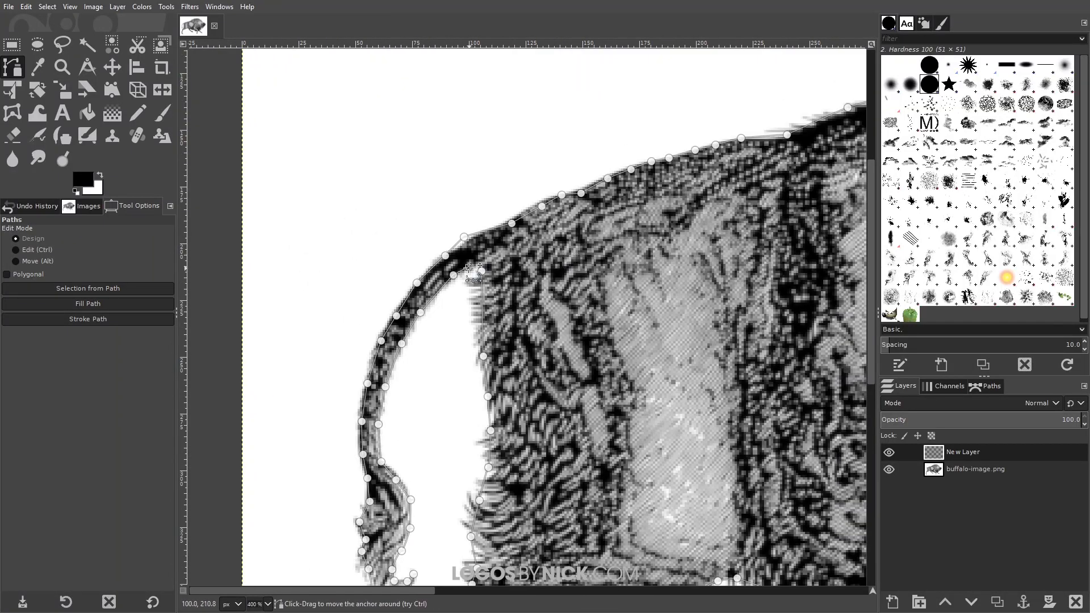
- Close the buffalo outline path by joining the last anchor to the starting anchor below the tail base
scroll(469, 267, up, 10)
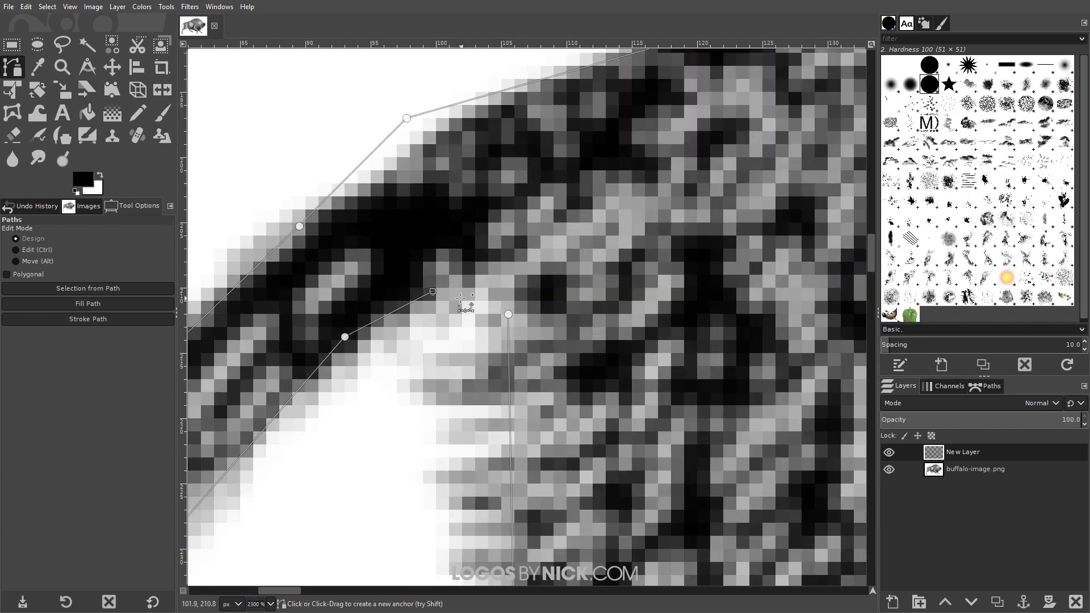
key(ctrl)
click(508, 314)
scroll(508, 313, down, 5)
scroll(511, 361, down, 2)
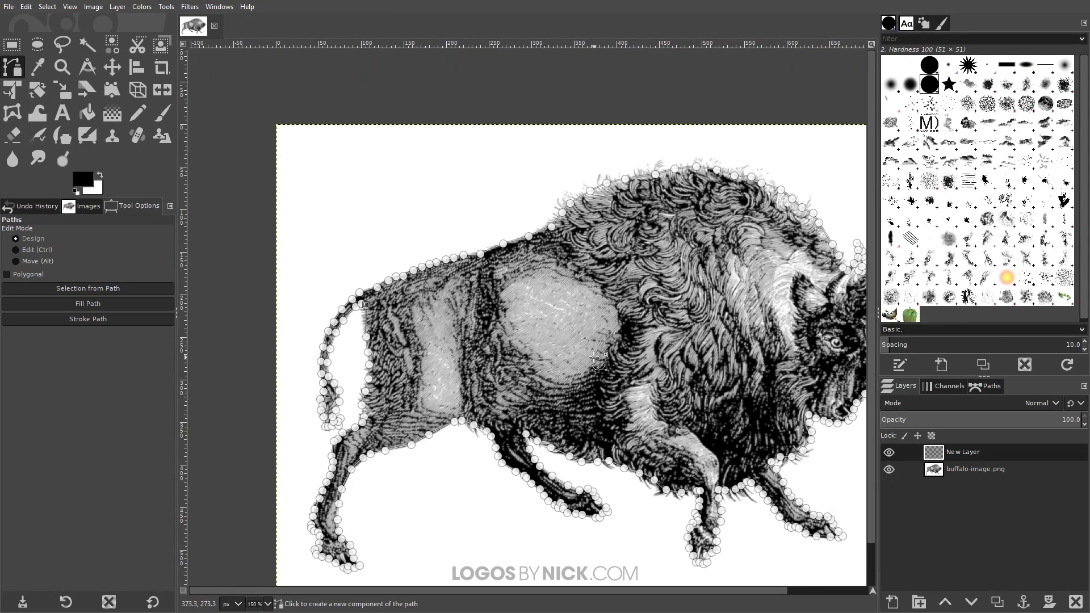
- Create a selection from the closed path and fill it with the black foreground color on the new layer
drag(596, 358, 556, 341)
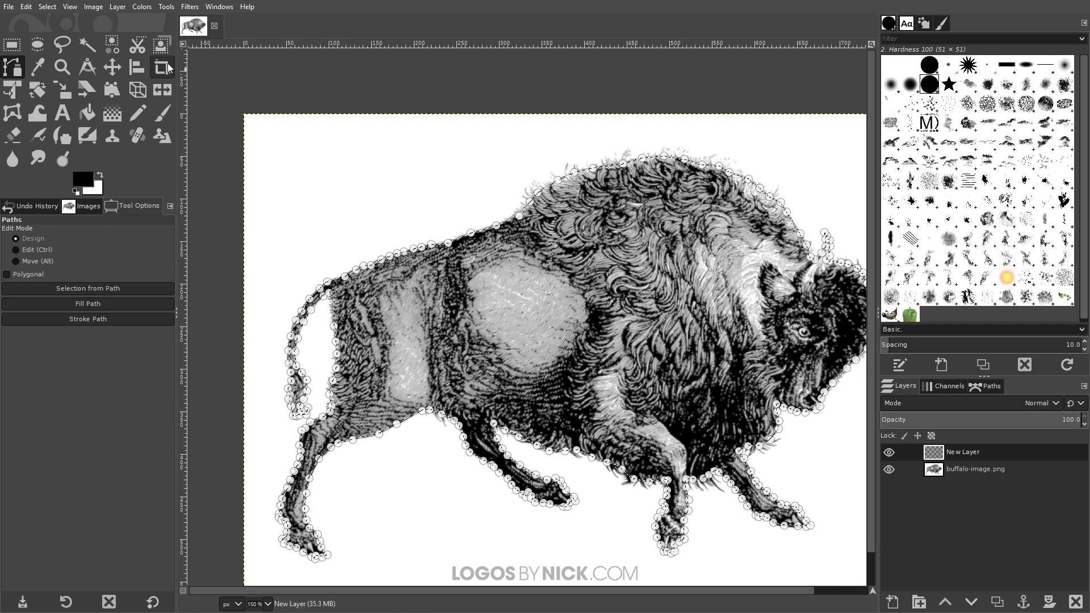
click(26, 6)
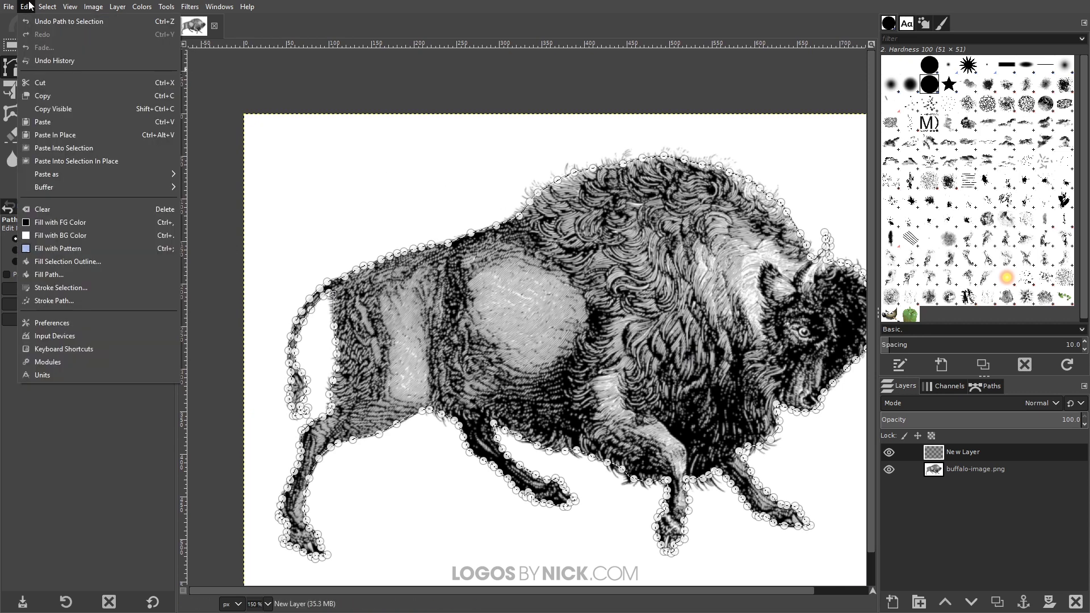
click(54, 222)
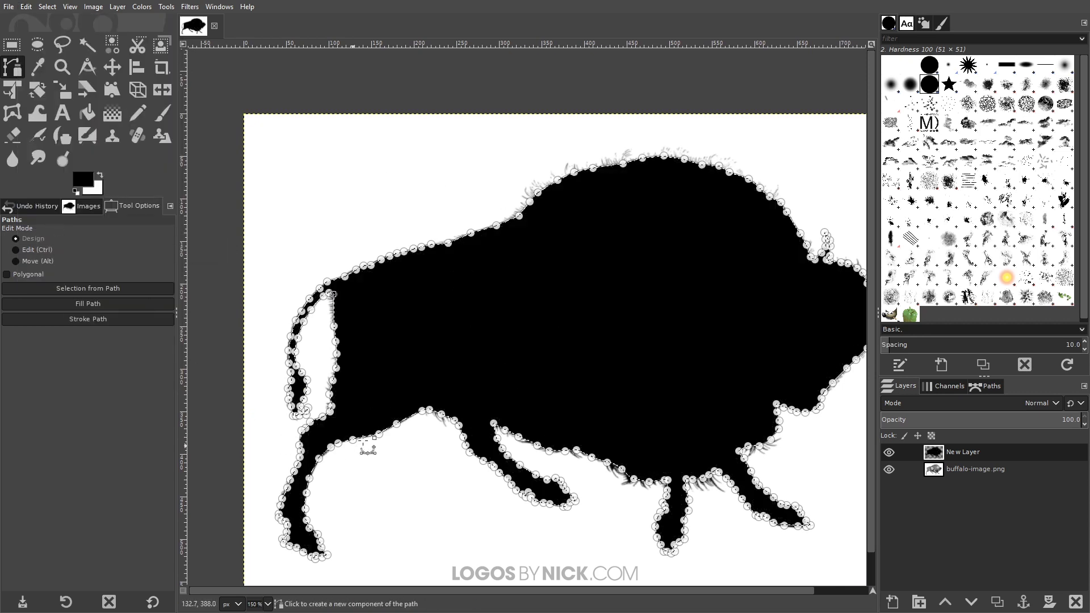
- Clear the selection and switch to the Move tool so the path anchors are no longer displayed
click(47, 6)
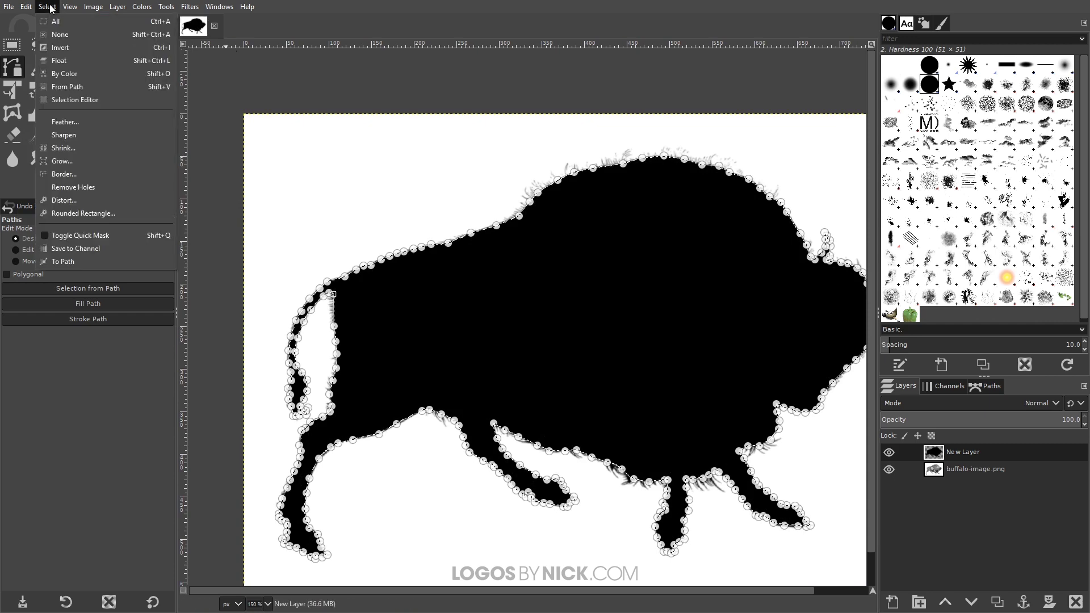
click(62, 34)
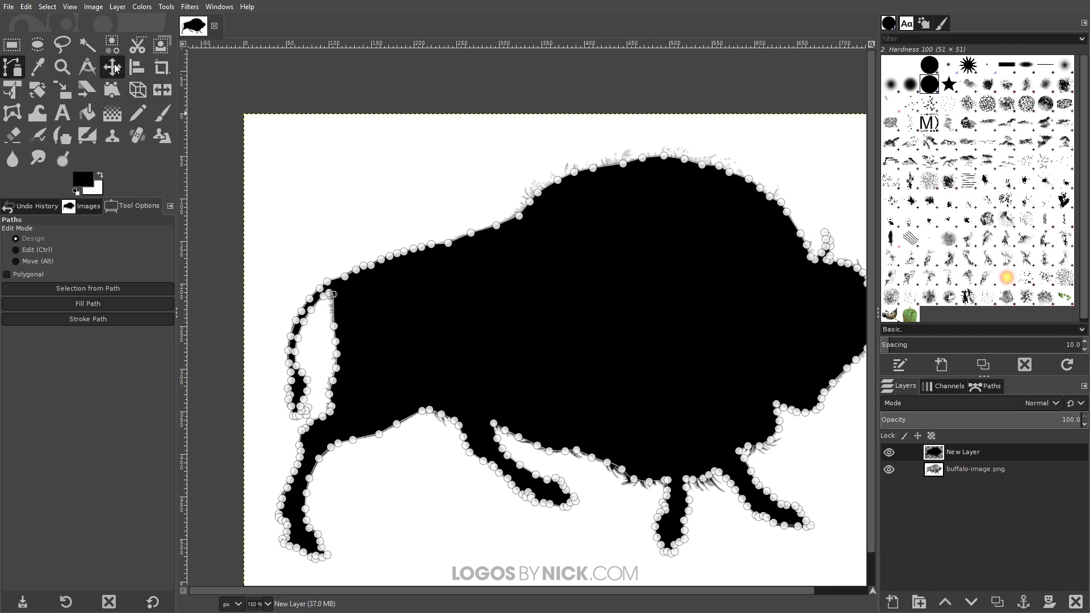
click(113, 68)
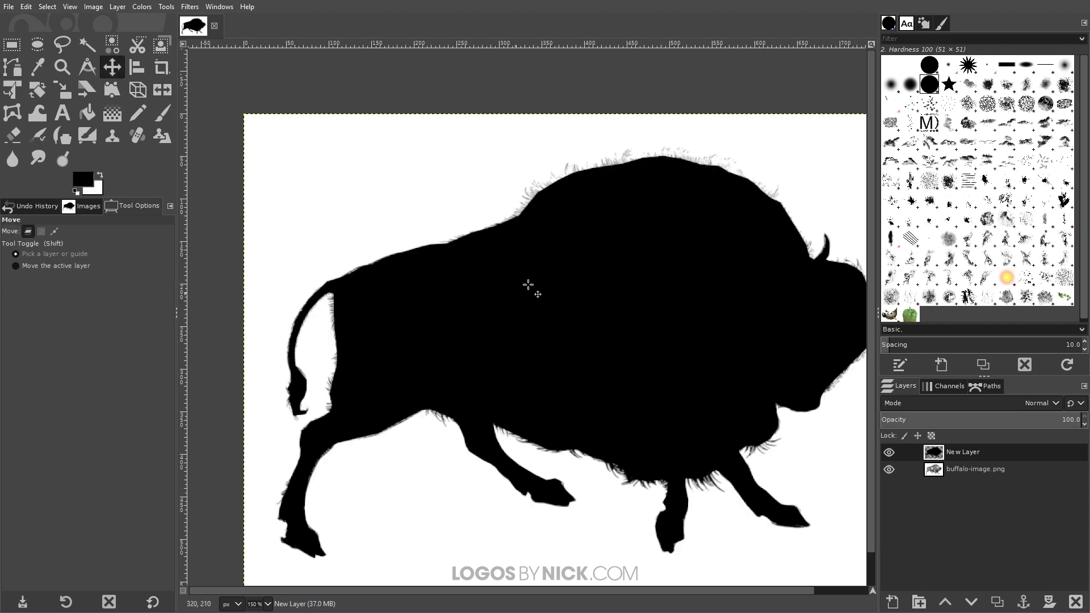
- Hide the buffalo-image.png layer, leaving only the black silhouette layer visible
scroll(687, 361, down, 2)
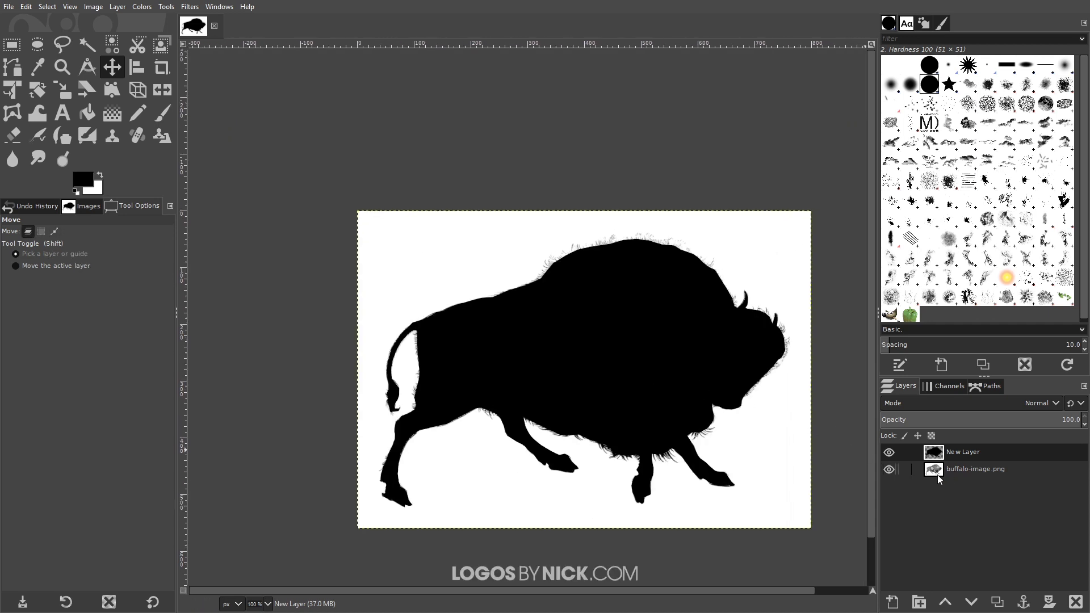
click(889, 470)
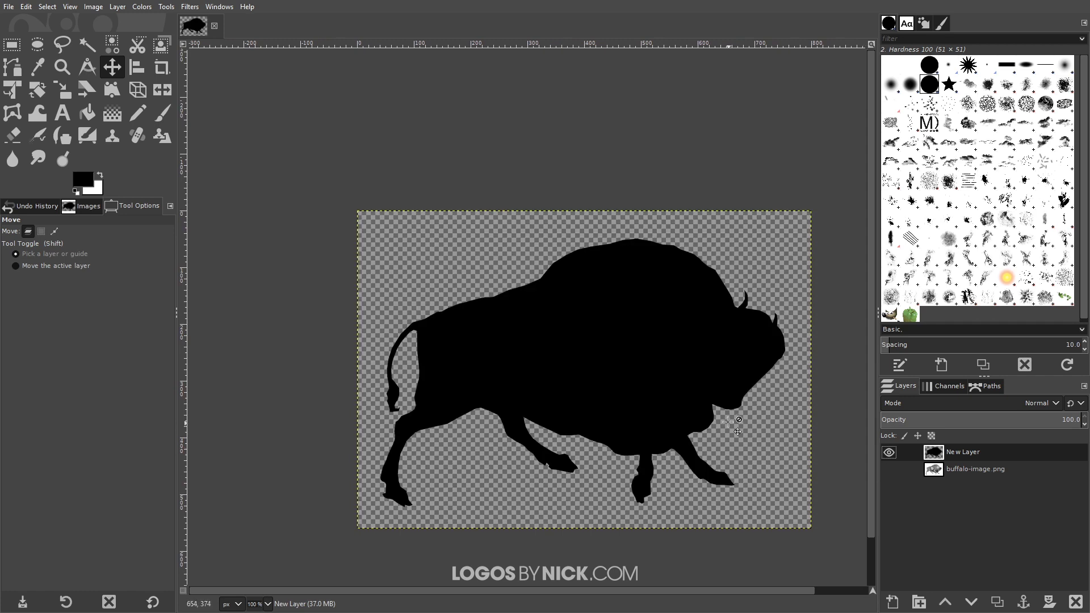
drag(706, 408, 670, 420)
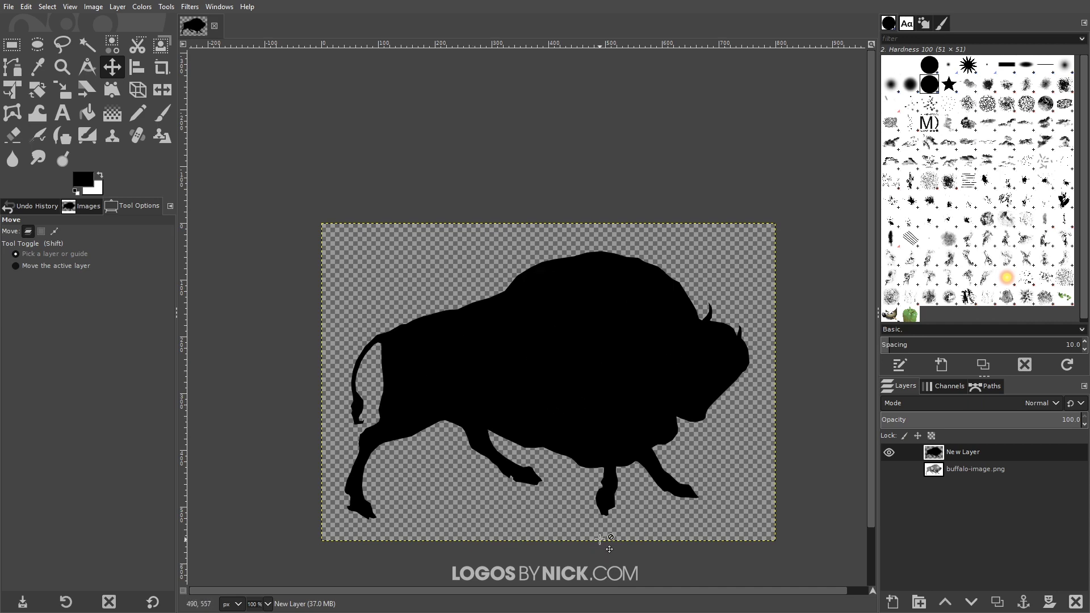
- Add a new layer filled with the white background color and place it directly beneath the silhouette layer
click(893, 603)
click(972, 572)
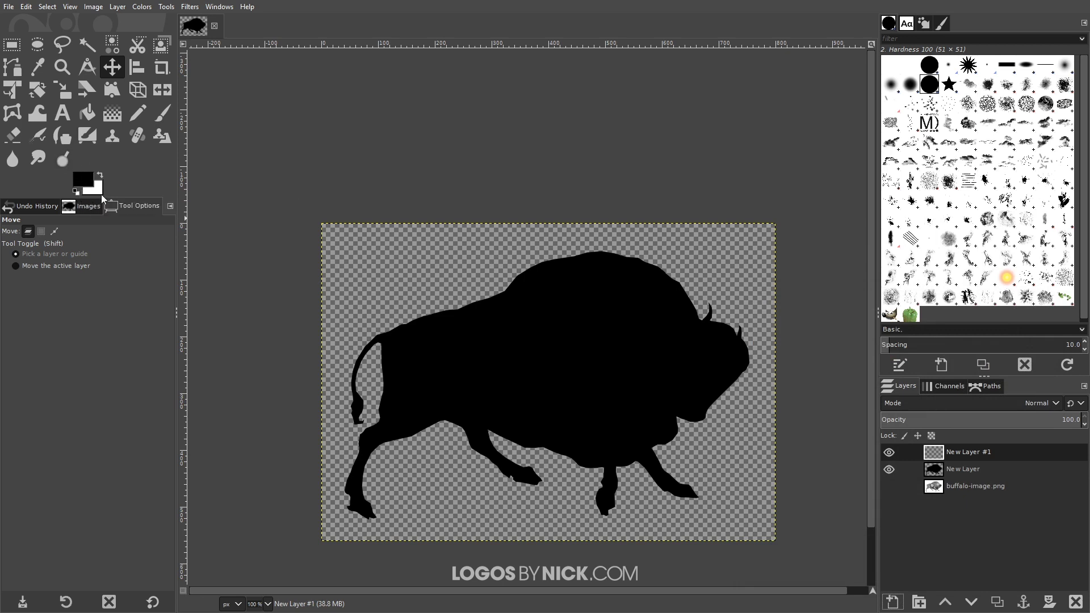
click(26, 8)
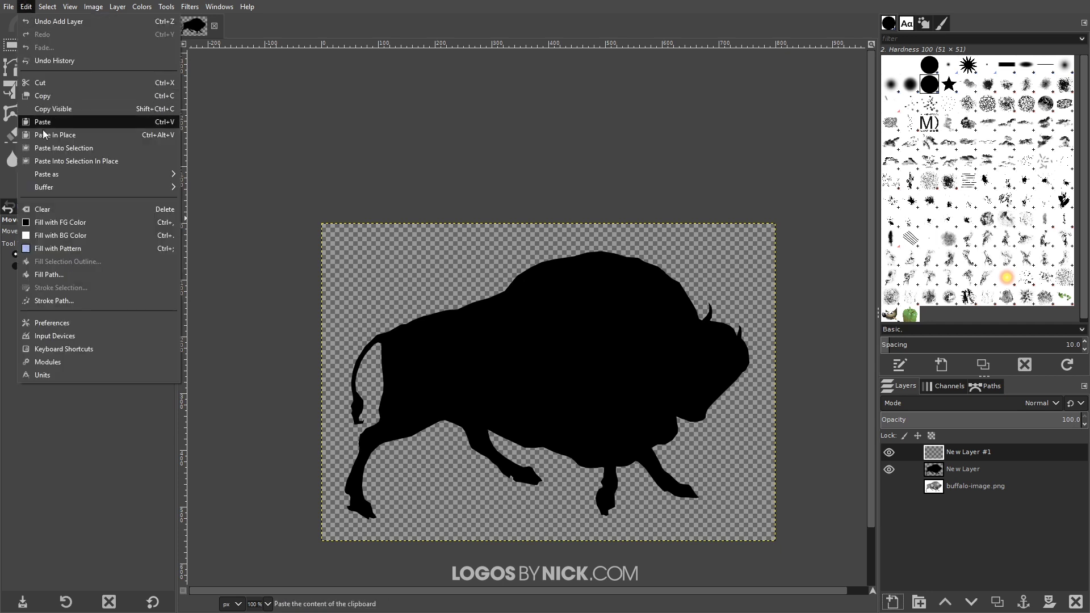
click(59, 235)
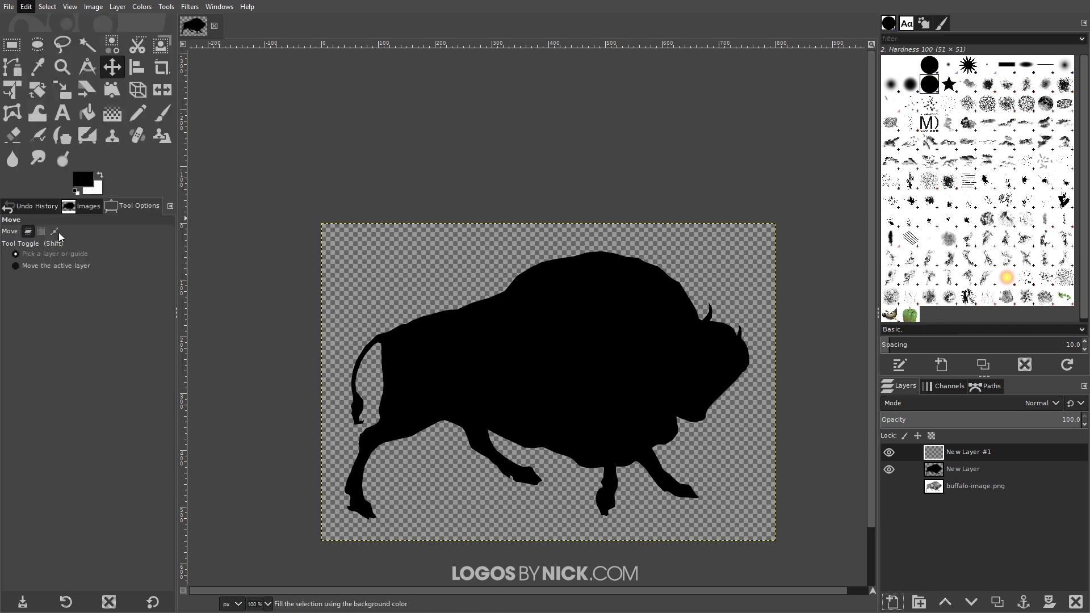
drag(959, 454, 959, 470)
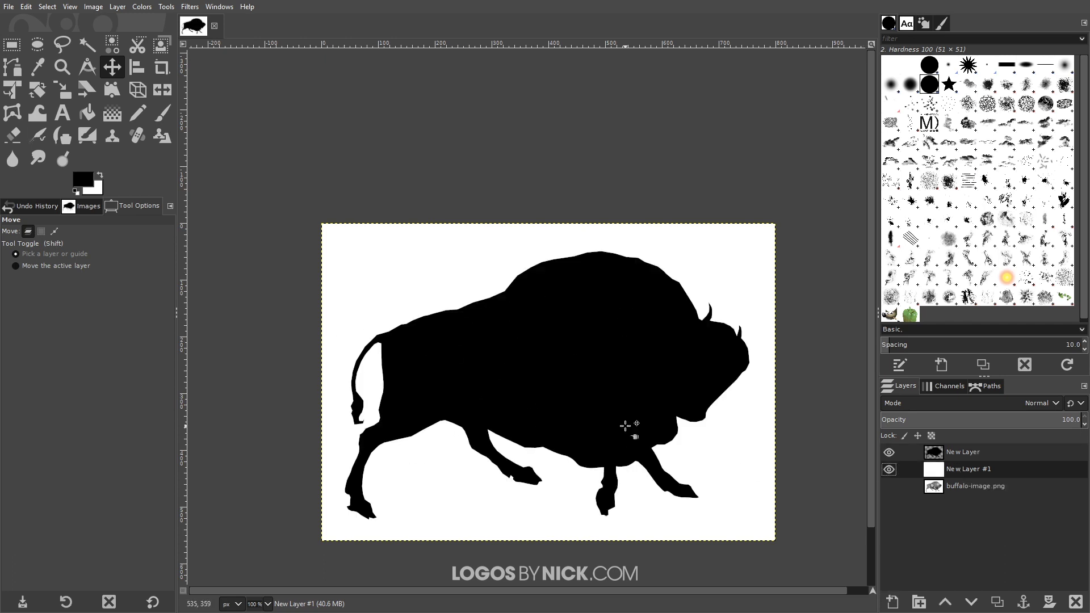
scroll(783, 434, up, 1)
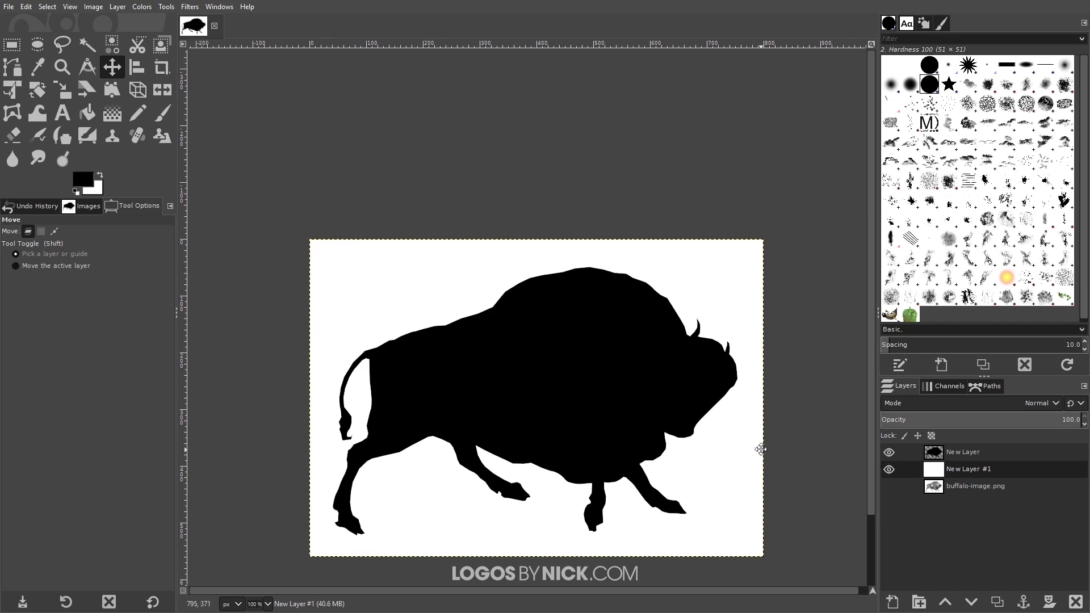
- Add a transparent layer above the silhouette layer and set its opacity to 24.3
click(962, 452)
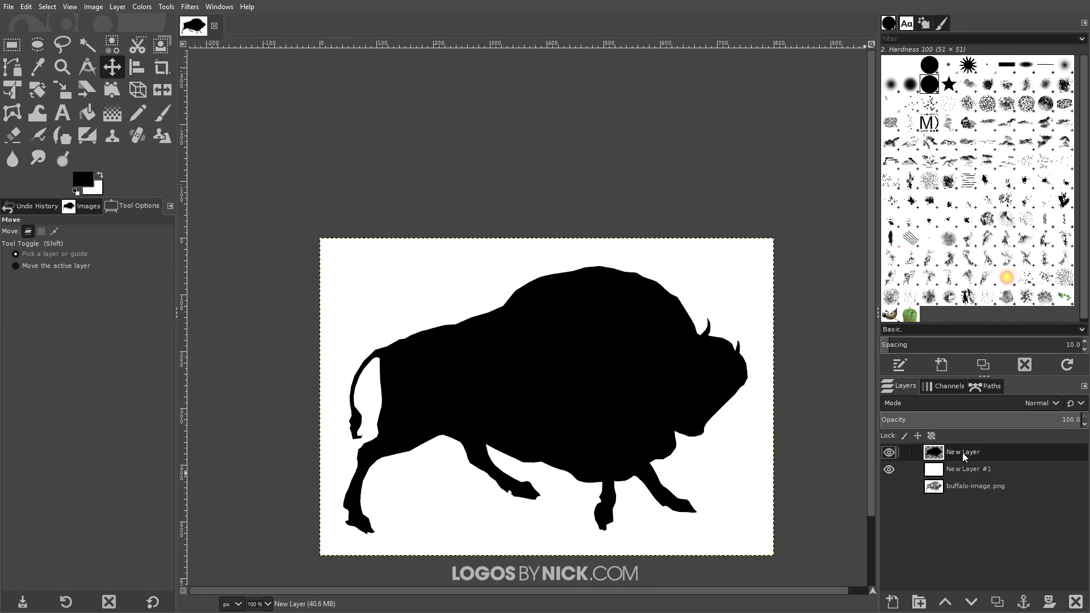
click(892, 601)
click(966, 571)
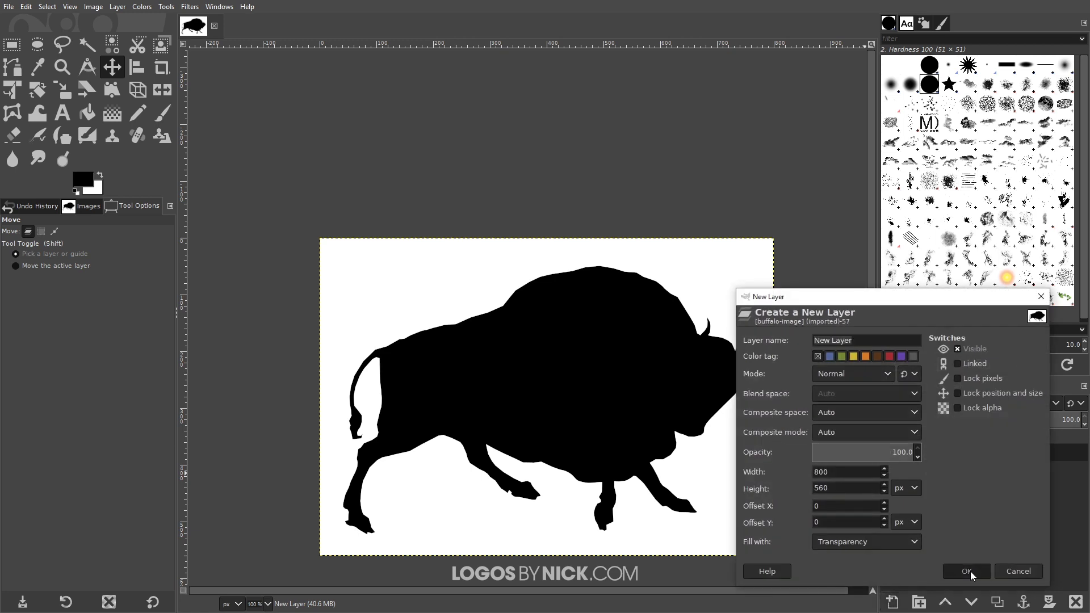
drag(1000, 423, 935, 427)
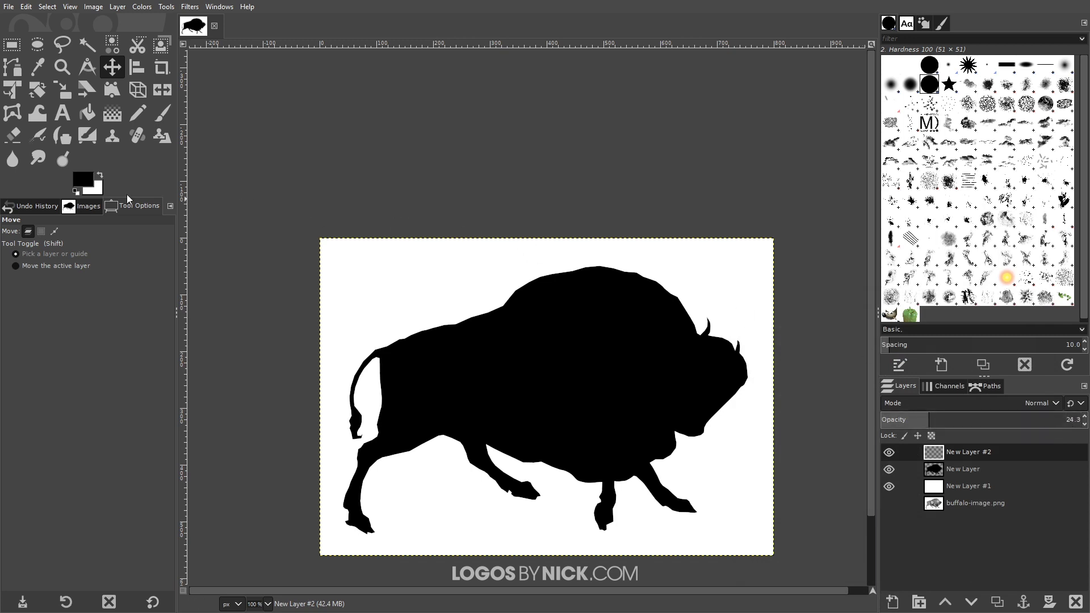
- Set the foreground color to red and activate the Paintbrush
click(85, 181)
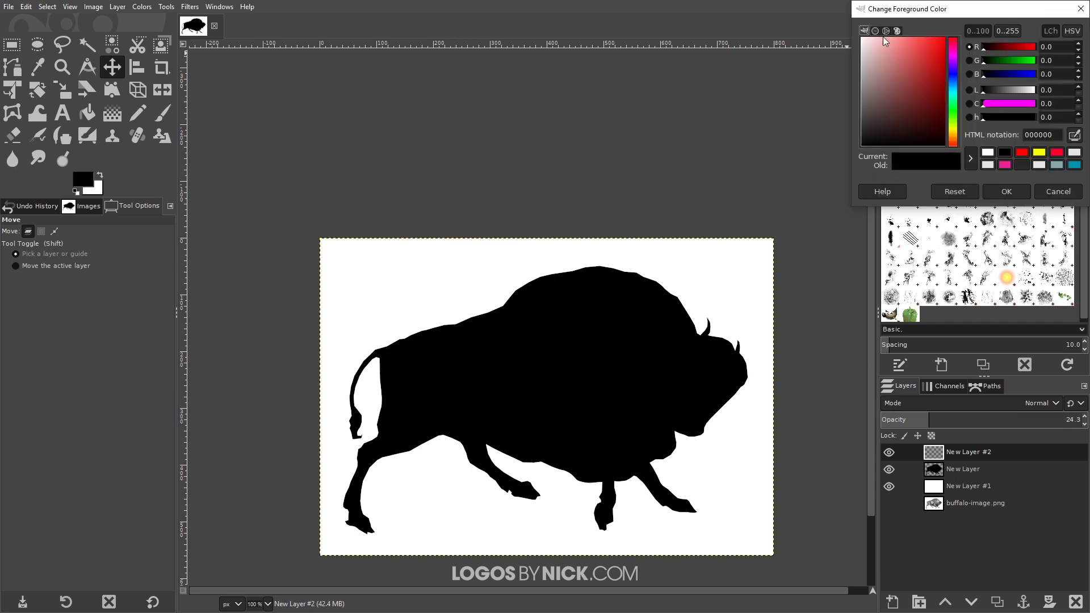
drag(943, 10, 672, 140)
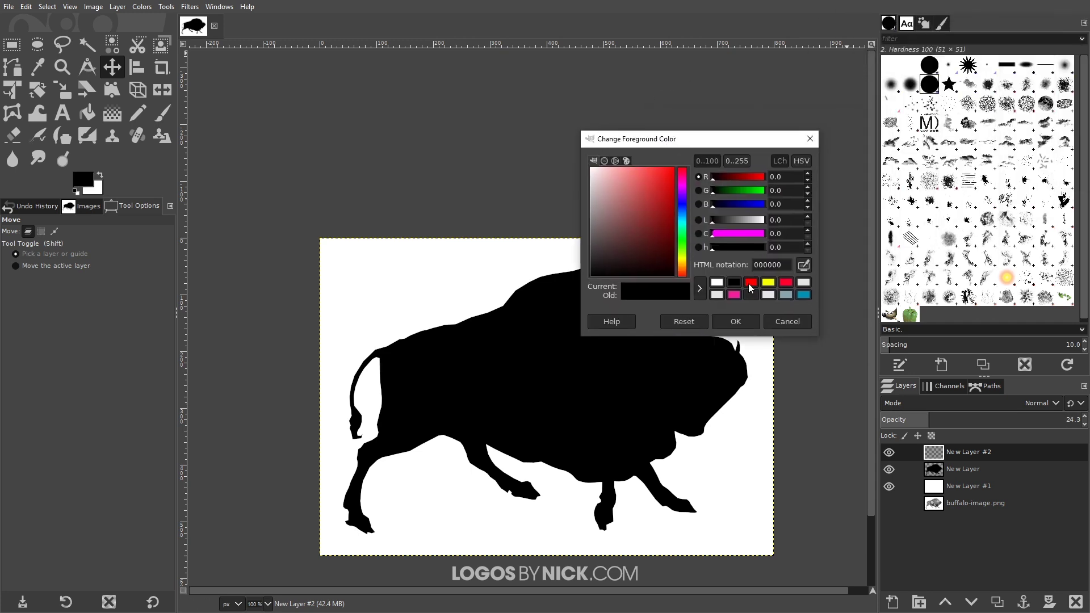
click(751, 283)
click(736, 321)
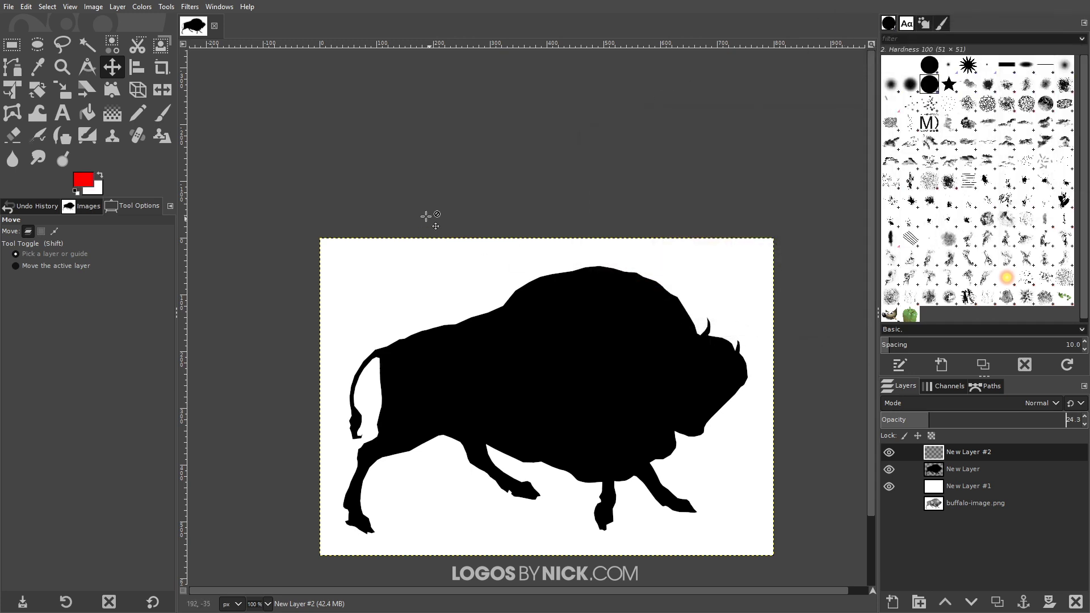
click(163, 114)
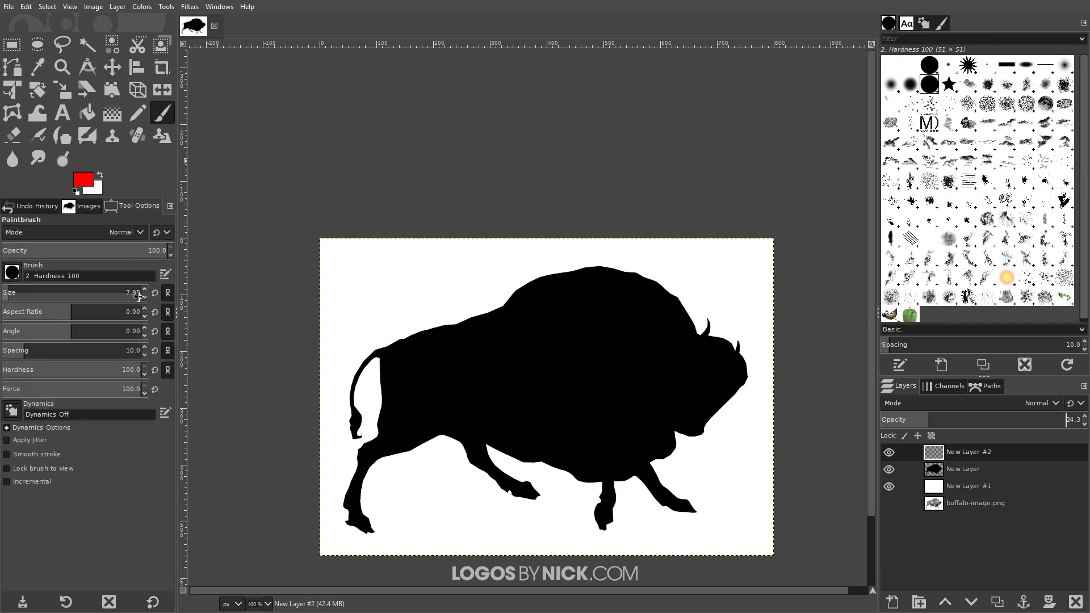
- Test the red brush with scribbles on the silhouette, set its size to 4.95, and undo the scribbles
mouse_move(416, 348)
mouse_down()
mouse_move(408, 411)
mouse_move(449, 347)
mouse_move(444, 426)
mouse_move(441, 398)
mouse_move(539, 378)
mouse_up()
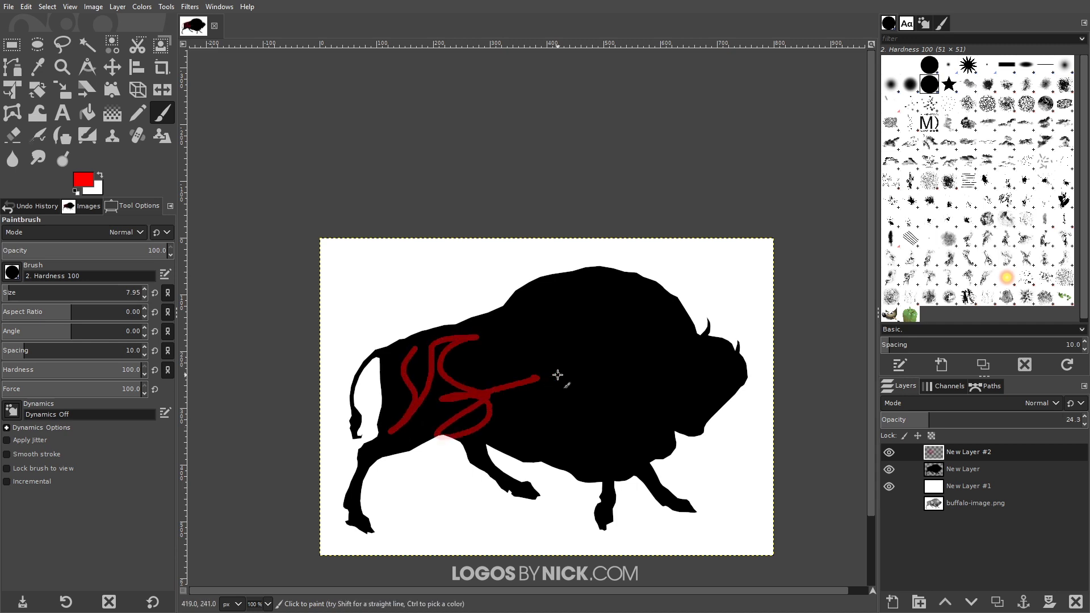
key(ctrl+z)
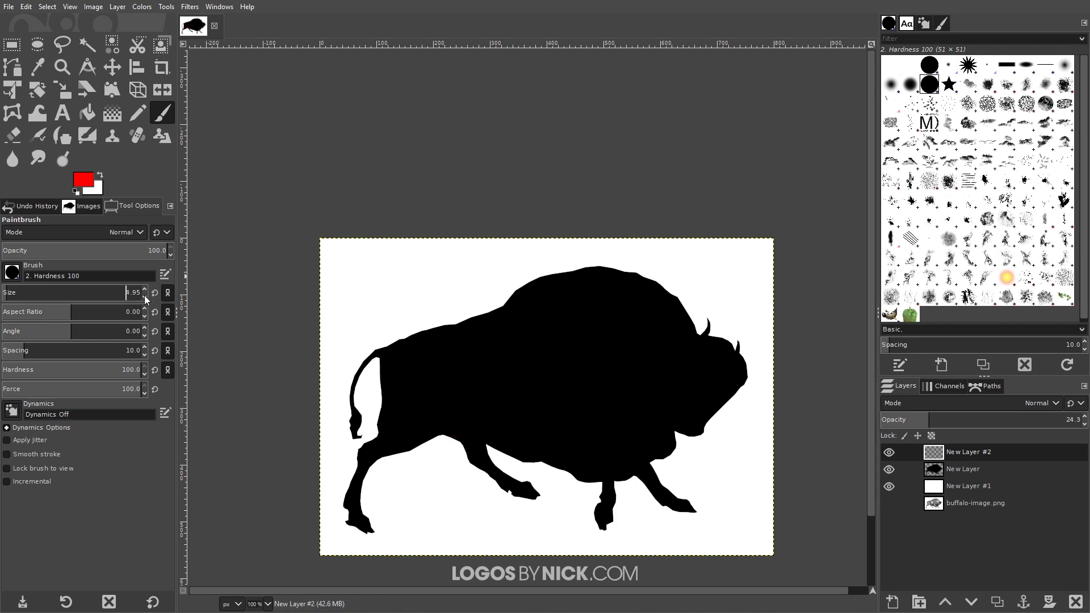
mouse_move(425, 343)
mouse_down()
mouse_move(400, 404)
mouse_move(403, 427)
mouse_move(491, 343)
mouse_up()
key(ctrl+z)
mouse_move(440, 355)
mouse_down()
mouse_move(443, 464)
mouse_move(465, 346)
mouse_move(433, 387)
mouse_move(409, 395)
mouse_move(485, 412)
mouse_move(554, 357)
mouse_up()
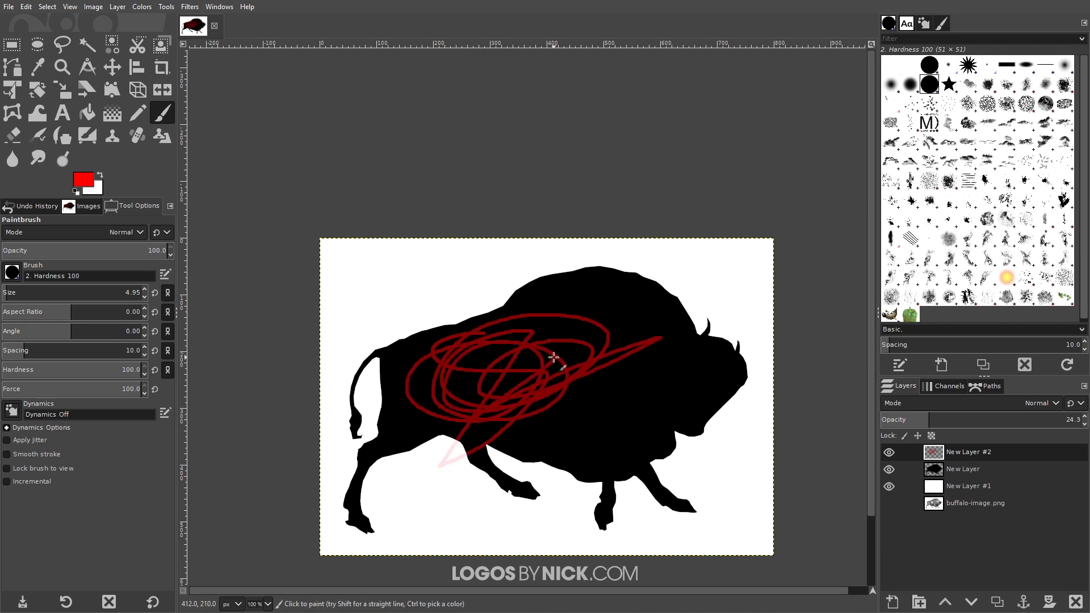
key(ctrl+z)
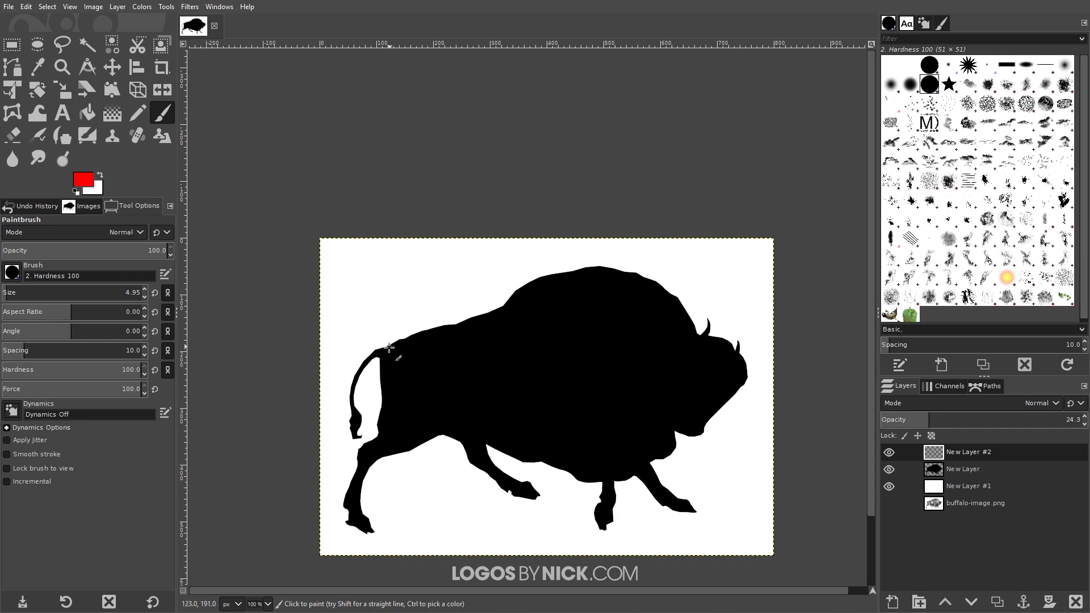
drag(387, 351, 386, 445)
mouse_move(390, 353)
mouse_down()
mouse_move(422, 352)
mouse_move(412, 375)
mouse_up()
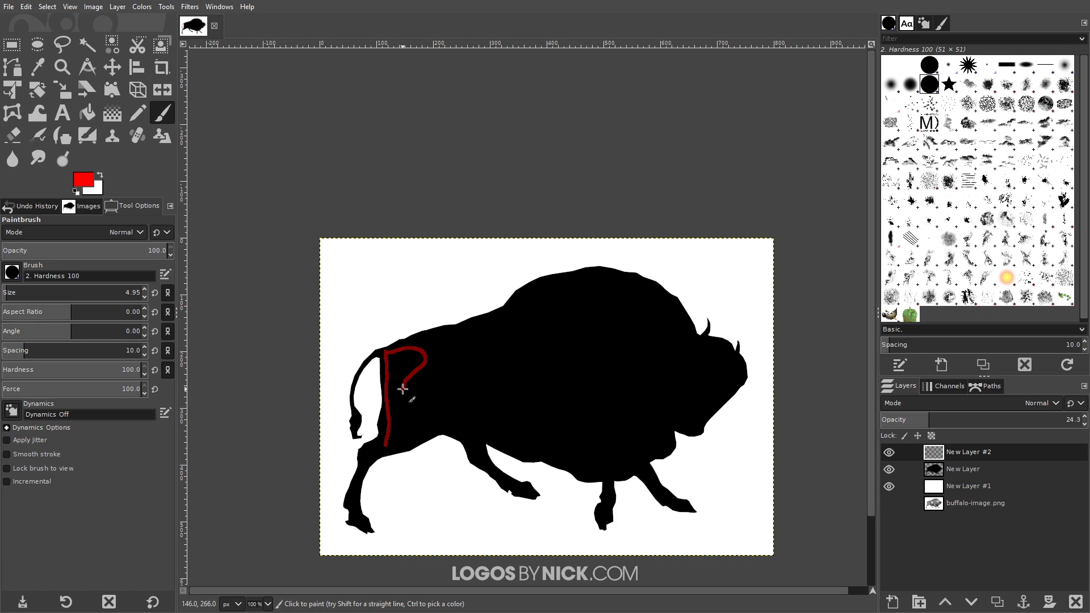
key(ctrl+z)
- Paint red outline guides for the letters B, U, F and F across the rear half of the buffalo
mouse_move(387, 351)
mouse_down()
mouse_move(423, 352)
mouse_move(408, 387)
mouse_move(433, 391)
mouse_move(438, 410)
mouse_move(391, 446)
mouse_up()
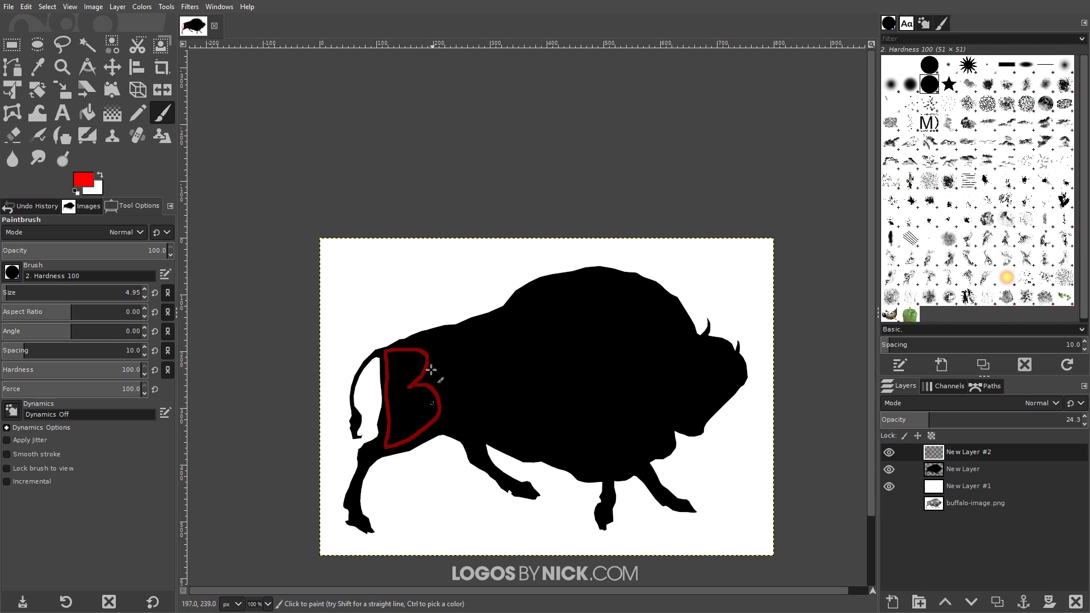
mouse_move(442, 343)
mouse_down()
mouse_move(456, 418)
mouse_move(476, 432)
mouse_move(502, 427)
mouse_move(490, 336)
mouse_up()
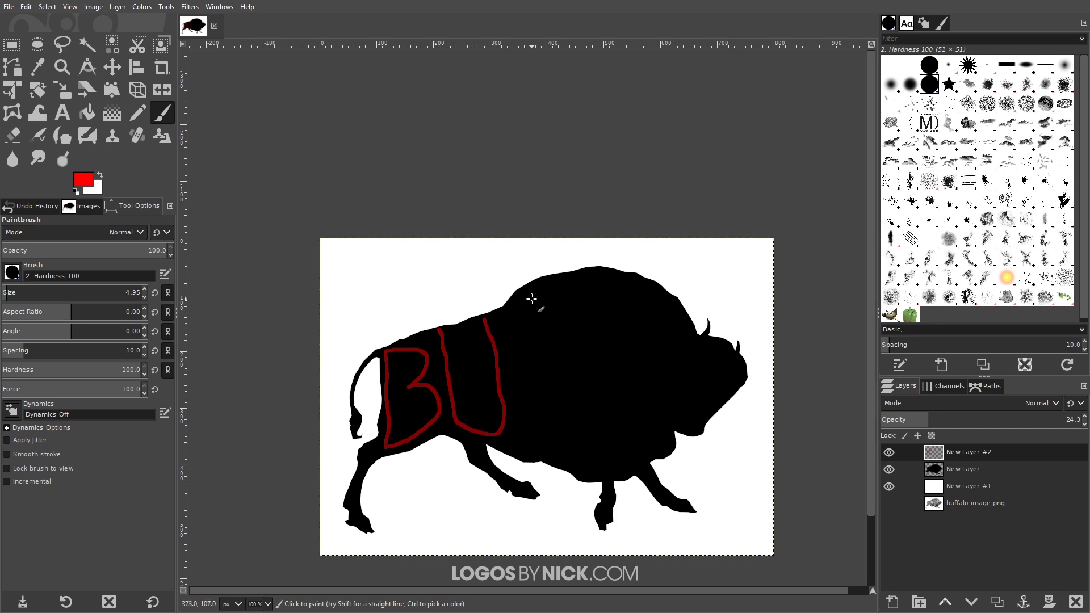
mouse_move(525, 298)
mouse_down()
mouse_move(502, 313)
mouse_move(512, 428)
mouse_up()
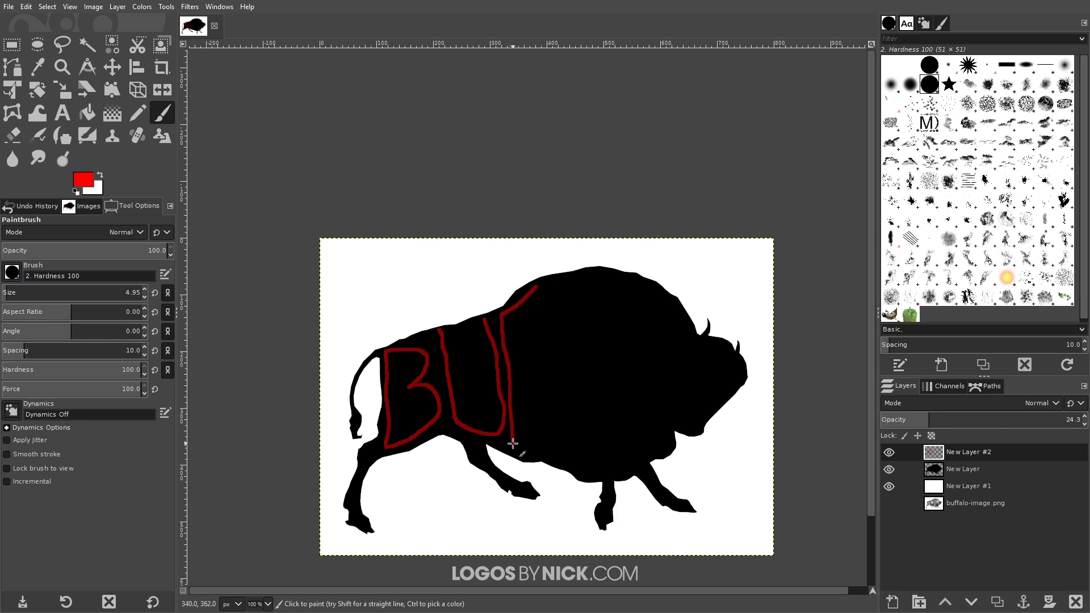
drag(513, 370, 543, 366)
mouse_move(580, 274)
mouse_down()
mouse_move(547, 284)
mouse_move(549, 451)
mouse_up()
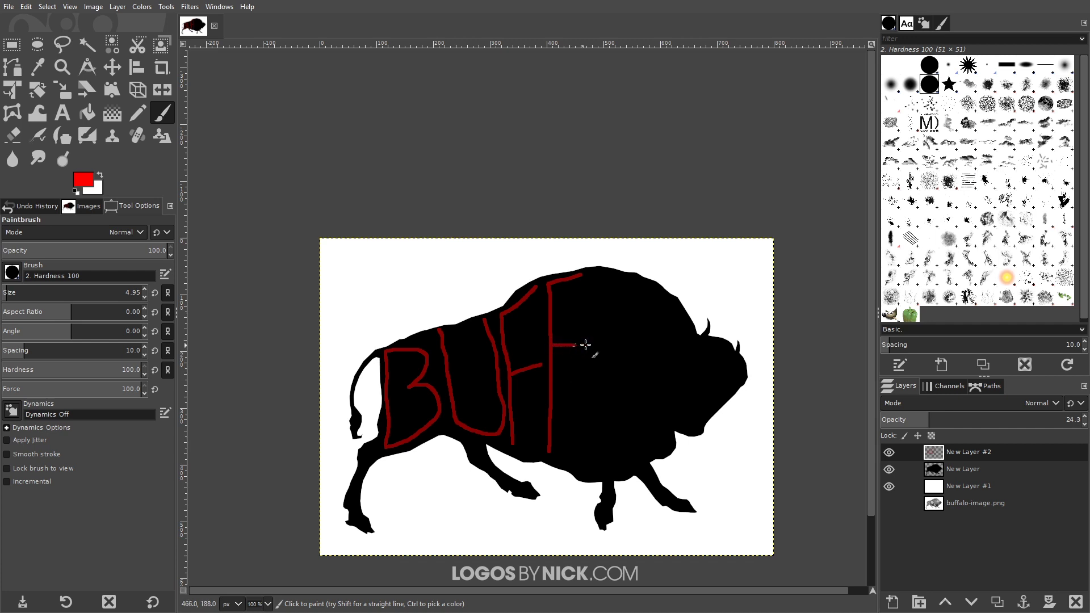
- Paint red guides for the letters A, L and O over the buffalo's shoulder and head, completing the word BUFFALO
drag(599, 270, 573, 470)
drag(601, 269, 628, 476)
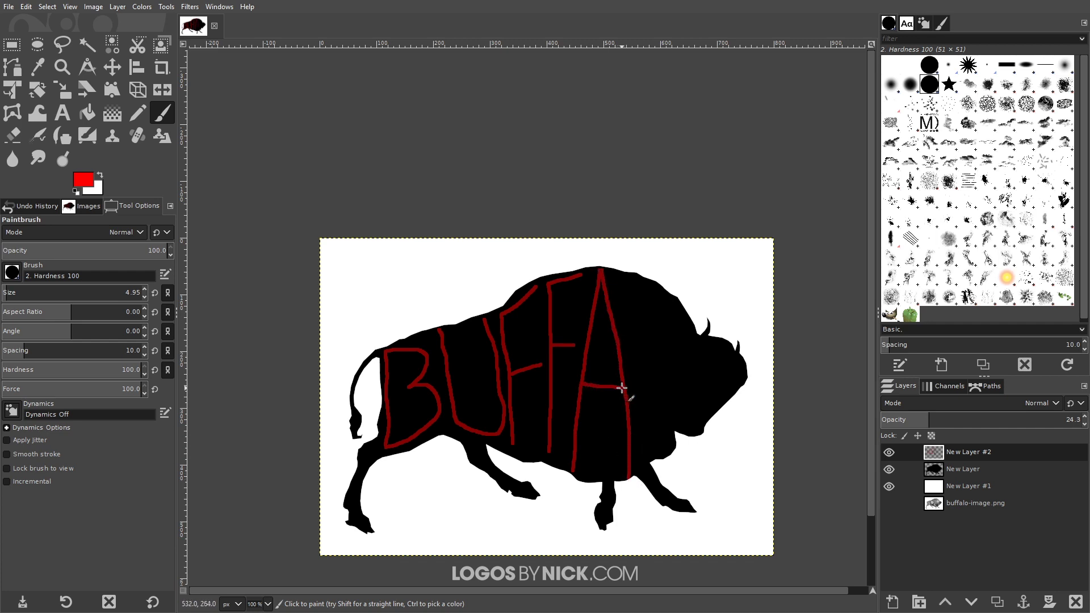
drag(623, 285, 643, 425)
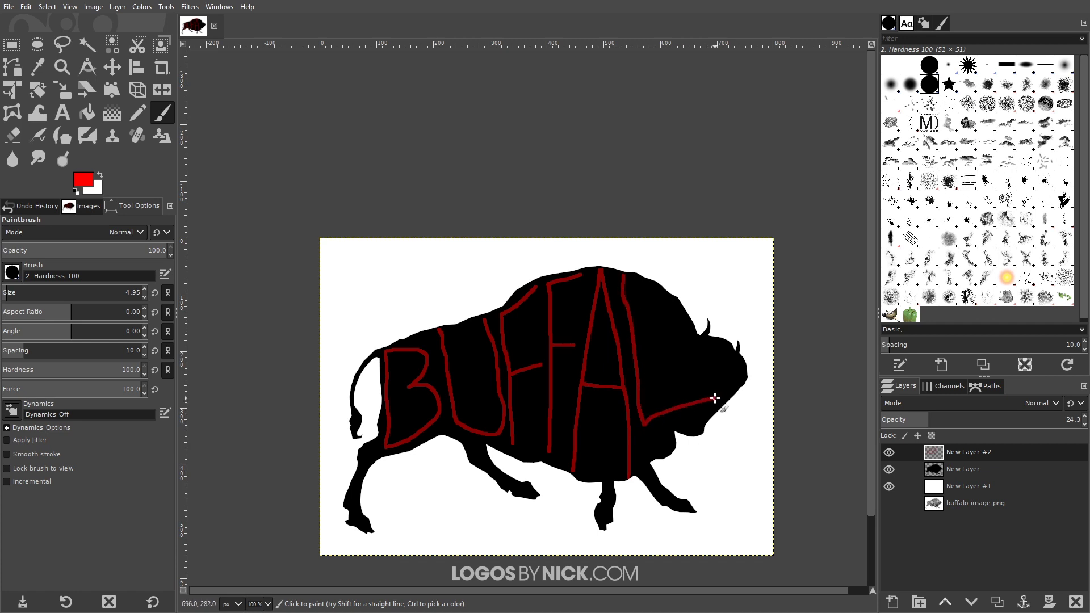
mouse_move(671, 304)
mouse_down()
mouse_move(649, 335)
mouse_move(656, 391)
mouse_up()
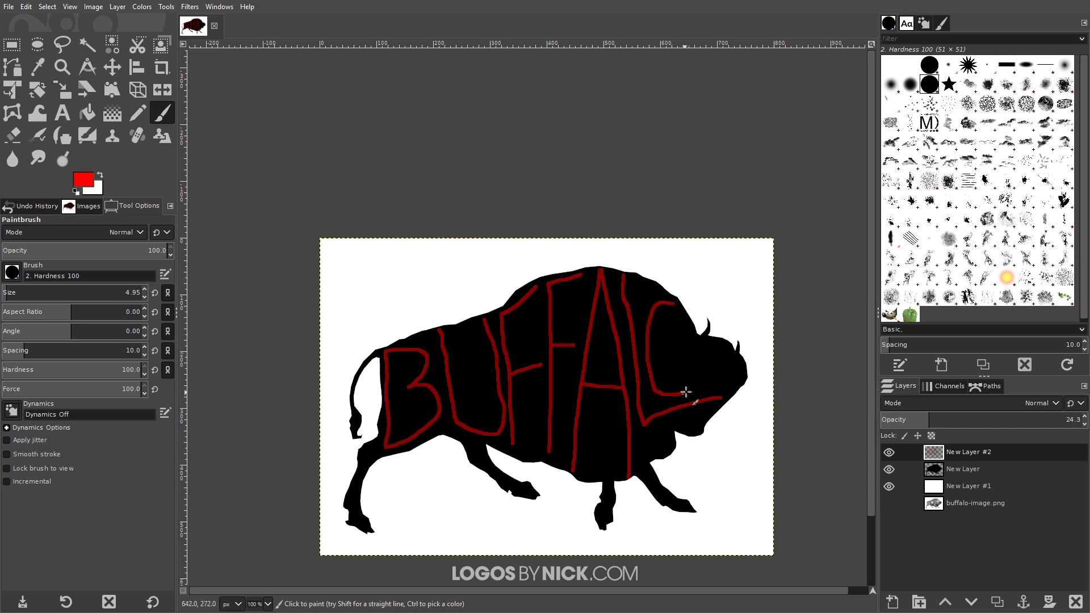
mouse_move(719, 378)
mouse_down()
mouse_move(727, 354)
mouse_move(696, 341)
mouse_move(674, 304)
mouse_up()
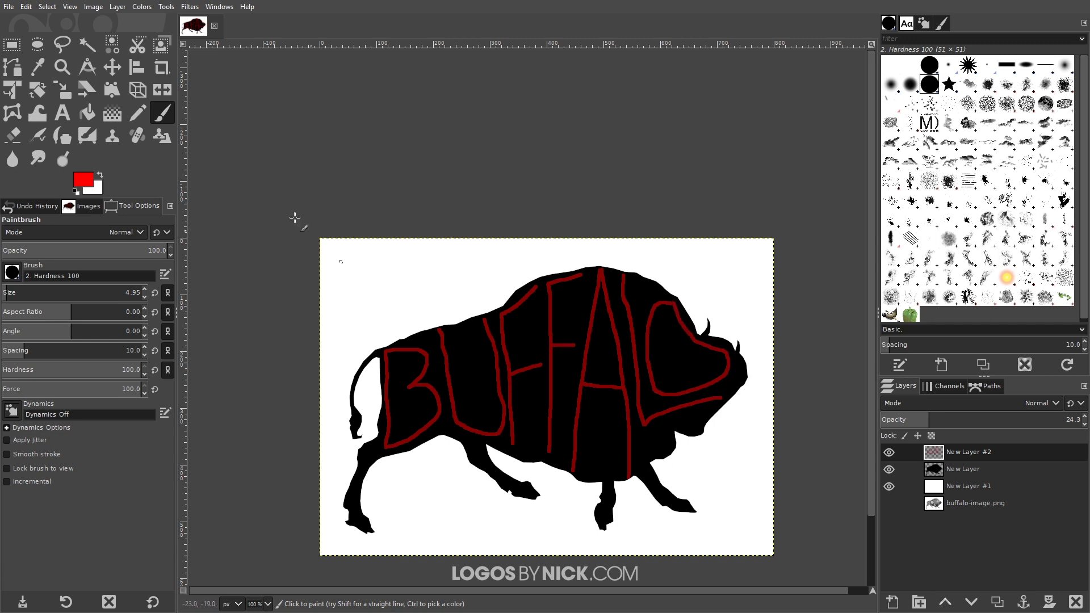
- Activate the Eraser with a size of 5.95, select the black silhouette layer and toggle its visibility to check it
click(17, 139)
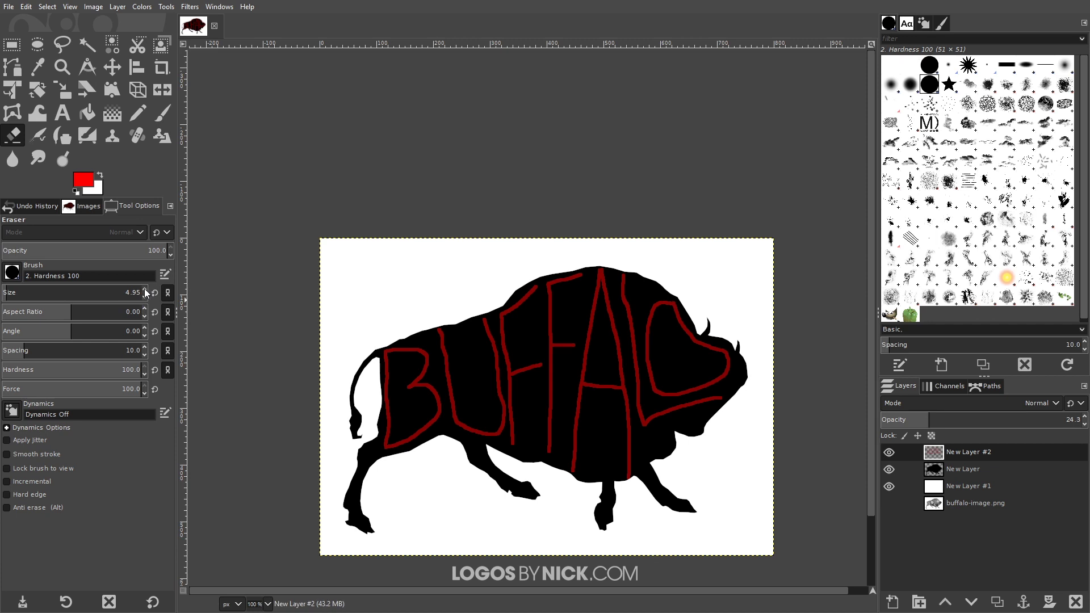
click(530, 488)
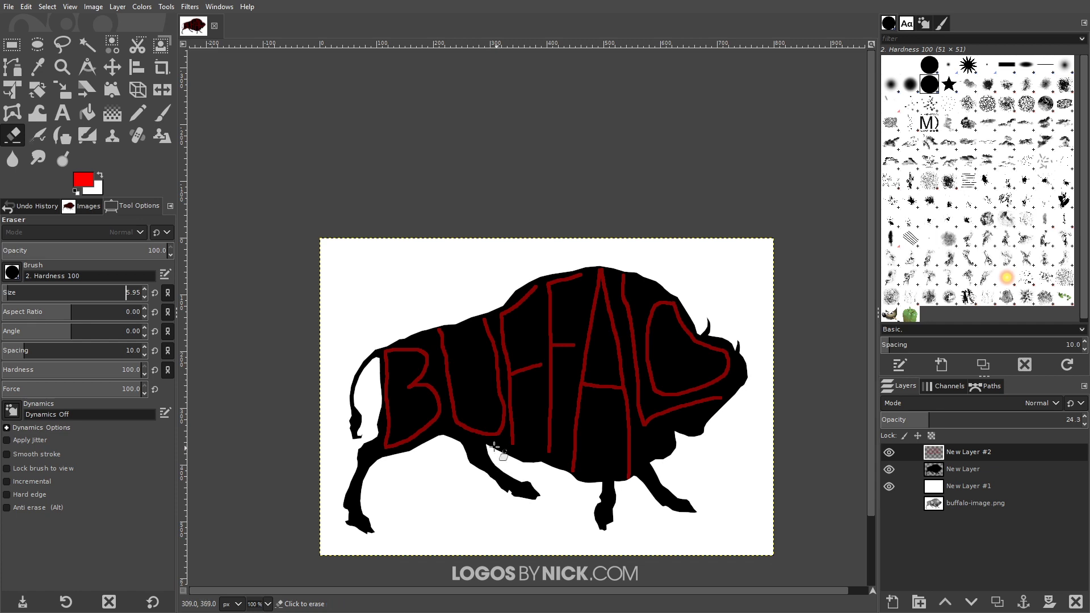
scroll(484, 425, up, 1)
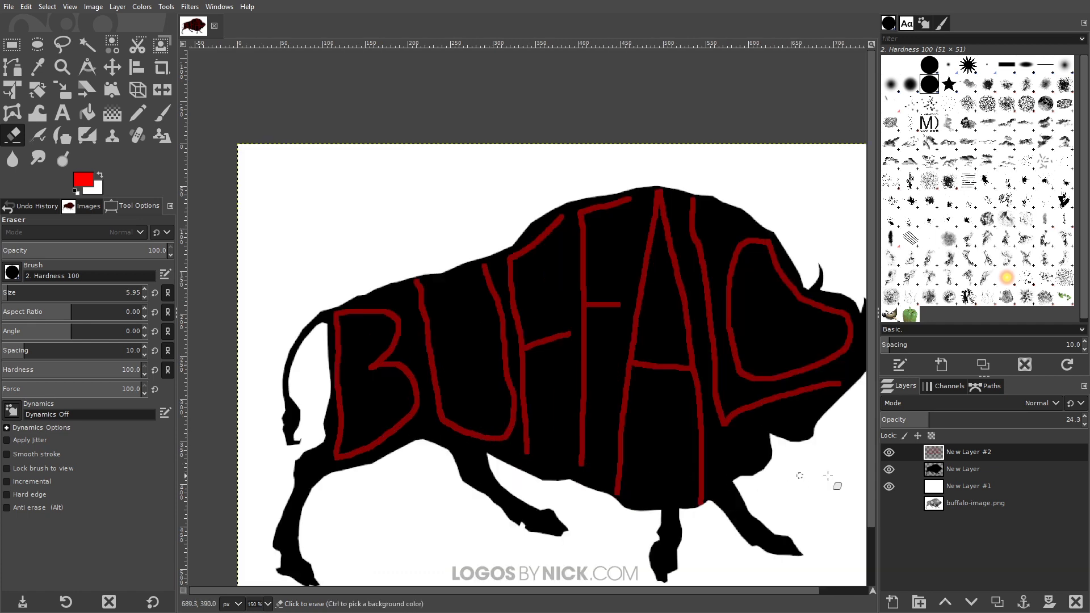
click(952, 469)
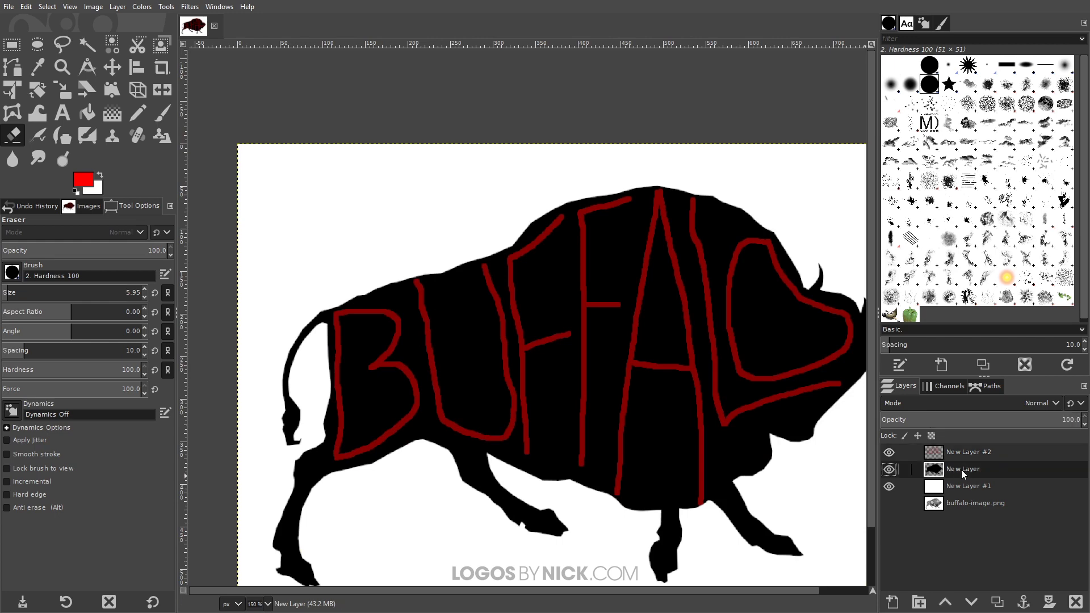
click(889, 469)
click(889, 469)
click(889, 469)
click(889, 469)
- Erase a contour gap around the right side of the B and two short vertical slots for its counters
scroll(441, 382, up, 2)
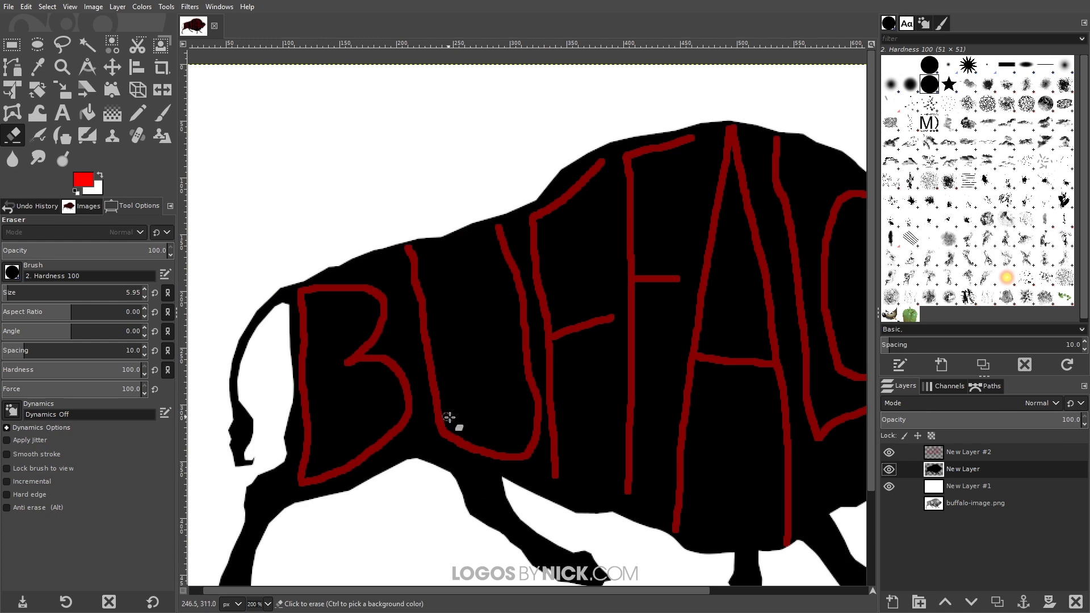
scroll(433, 419, up, 2)
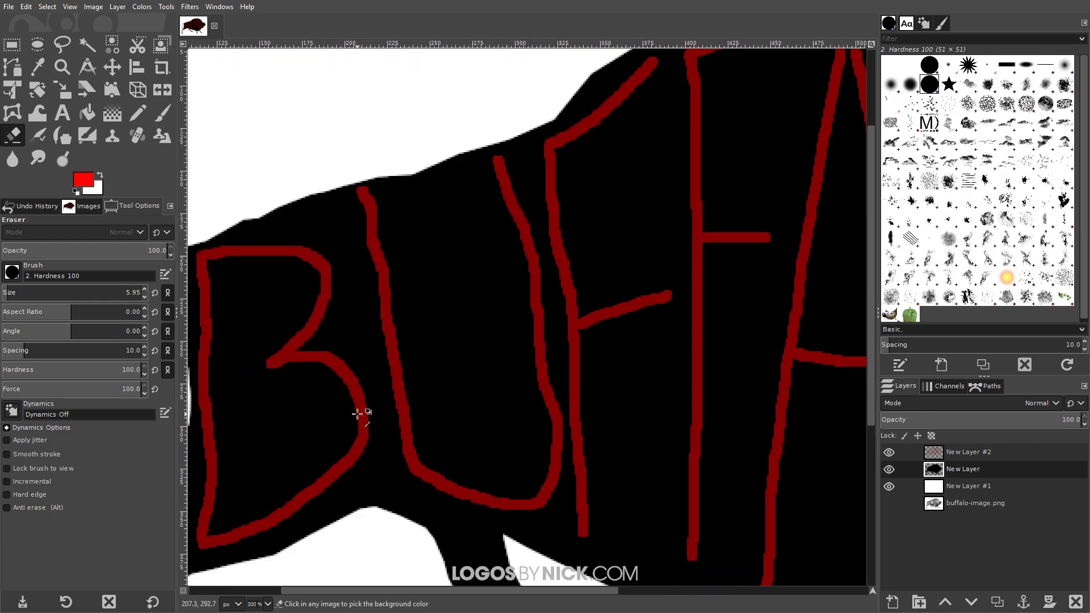
drag(599, 389, 432, 253)
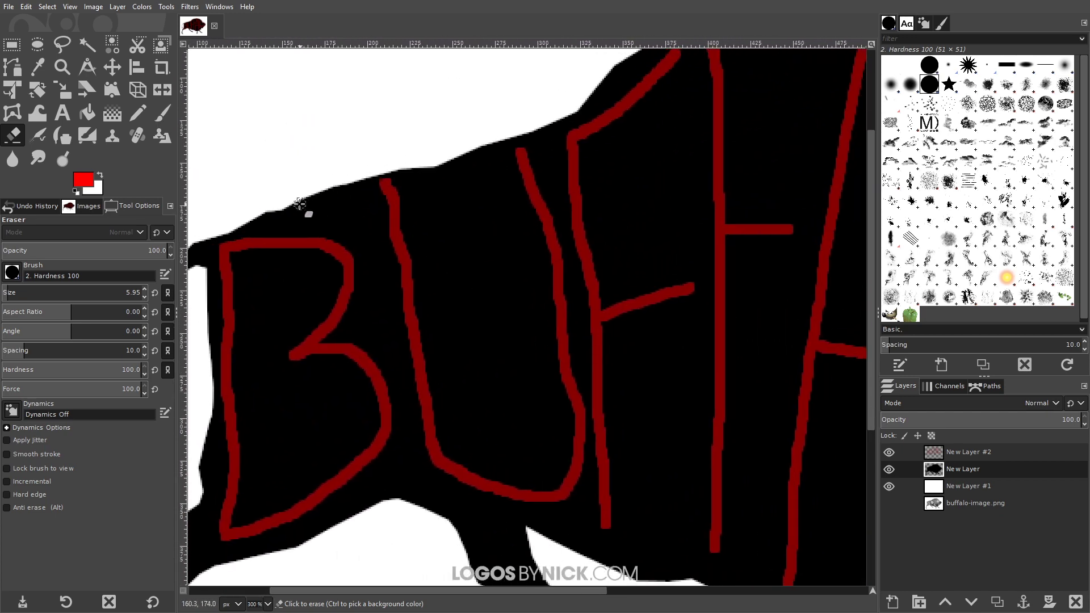
mouse_move(265, 211)
mouse_down()
mouse_move(335, 216)
mouse_move(374, 253)
mouse_move(380, 283)
mouse_move(355, 324)
mouse_move(397, 338)
mouse_move(409, 401)
mouse_move(408, 462)
mouse_move(394, 513)
mouse_up()
scroll(406, 478, down, 3)
scroll(406, 478, left, 1)
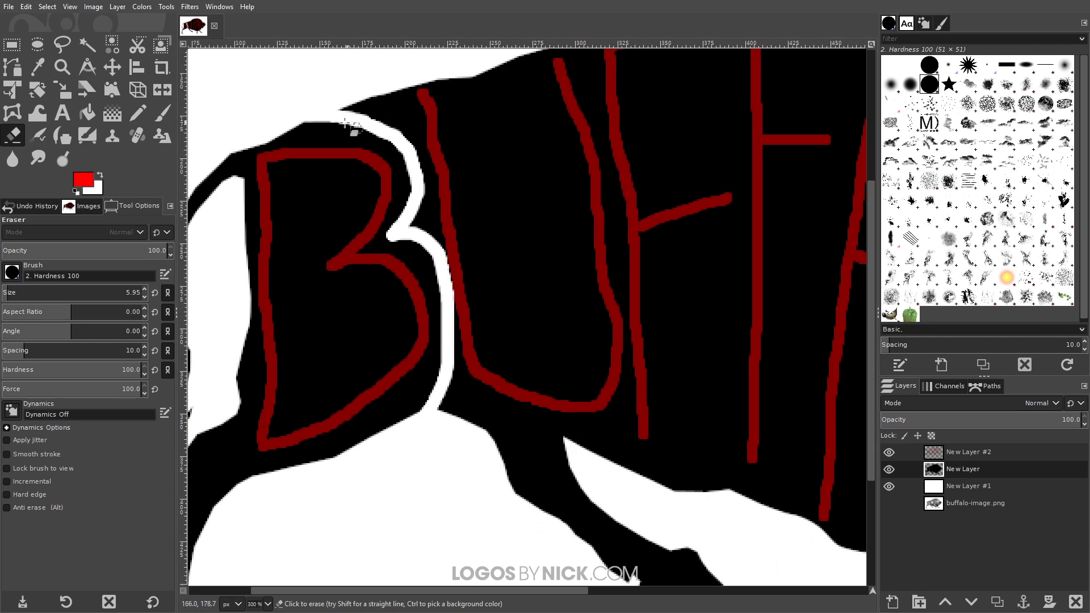
drag(320, 189, 321, 218)
drag(335, 304, 336, 345)
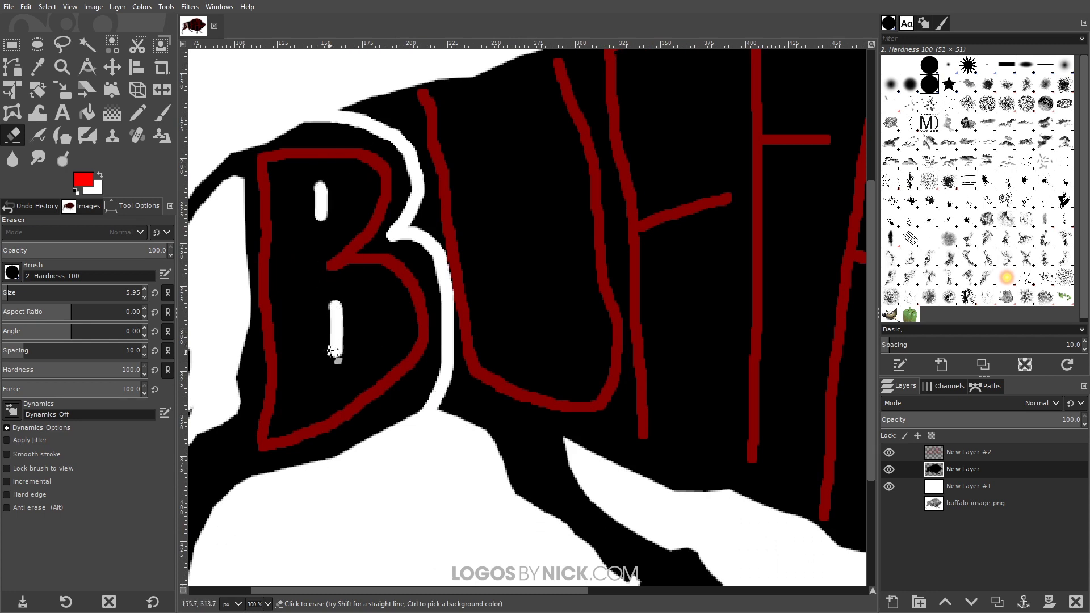
- Erase the inner slot of the U and a full-height gap separating the U from the first F
scroll(441, 236, up, 3)
scroll(441, 236, right, 3)
drag(397, 146, 442, 392)
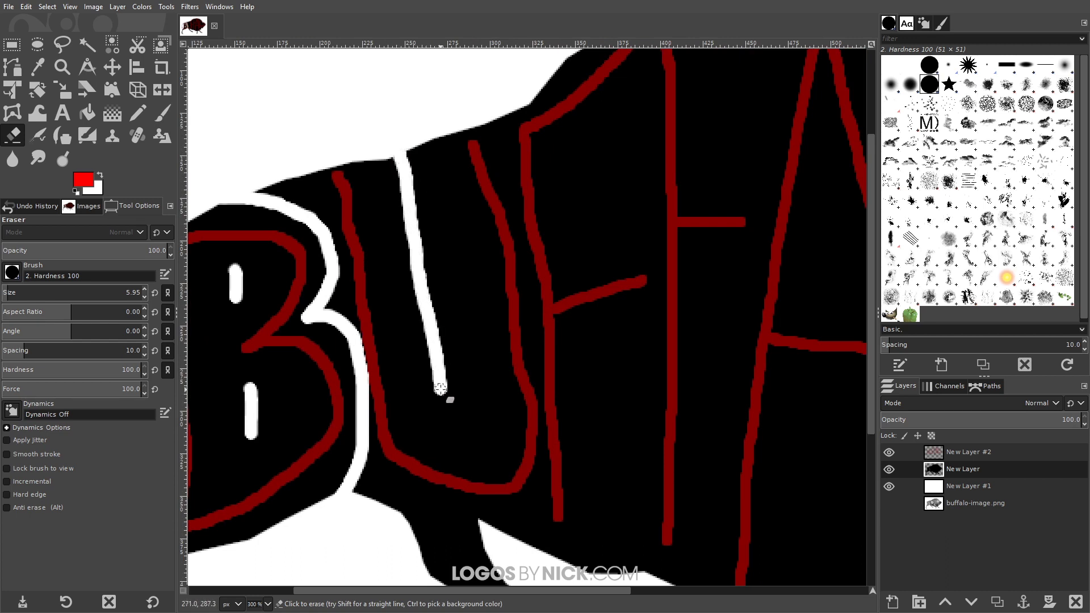
scroll(441, 370, right, 4)
mouse_move(386, 115)
mouse_down()
mouse_move(424, 374)
mouse_move(420, 565)
mouse_up()
- Erase a stepped gap between the two Fs and a short slot between the arms of the first F
scroll(432, 418, right, 2)
scroll(432, 418, up, 1)
scroll(443, 397, down, 1)
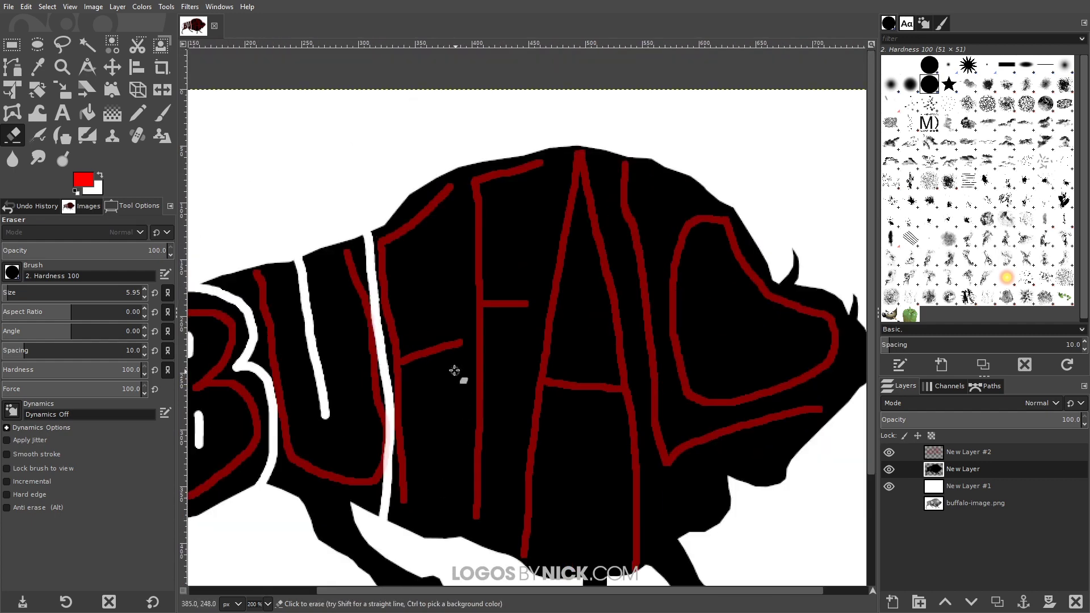
scroll(455, 370, down, 1)
mouse_move(442, 145)
mouse_down()
mouse_move(442, 242)
mouse_move(397, 259)
mouse_move(442, 234)
mouse_move(446, 331)
mouse_move(410, 341)
mouse_move(407, 518)
mouse_up()
- Erase the stepped gap and arm slot that shape the second F, plus the gap between the A and L
key(space)
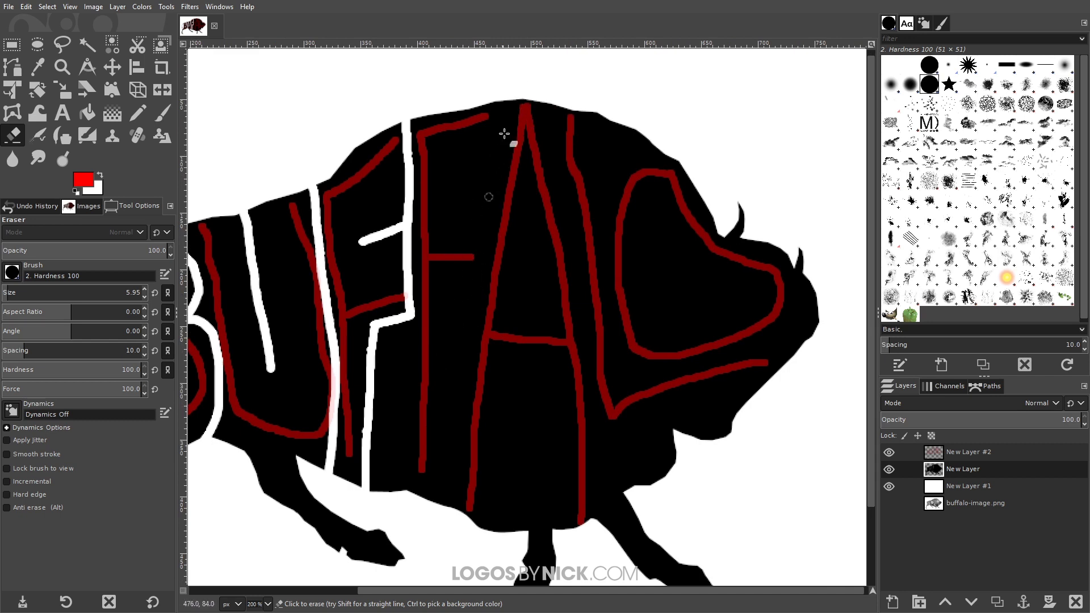
mouse_move(514, 101)
mouse_down()
mouse_move(484, 242)
mouse_move(445, 243)
mouse_move(486, 241)
mouse_move(469, 331)
mouse_move(443, 330)
mouse_move(431, 510)
mouse_up()
scroll(601, 407, right, 2)
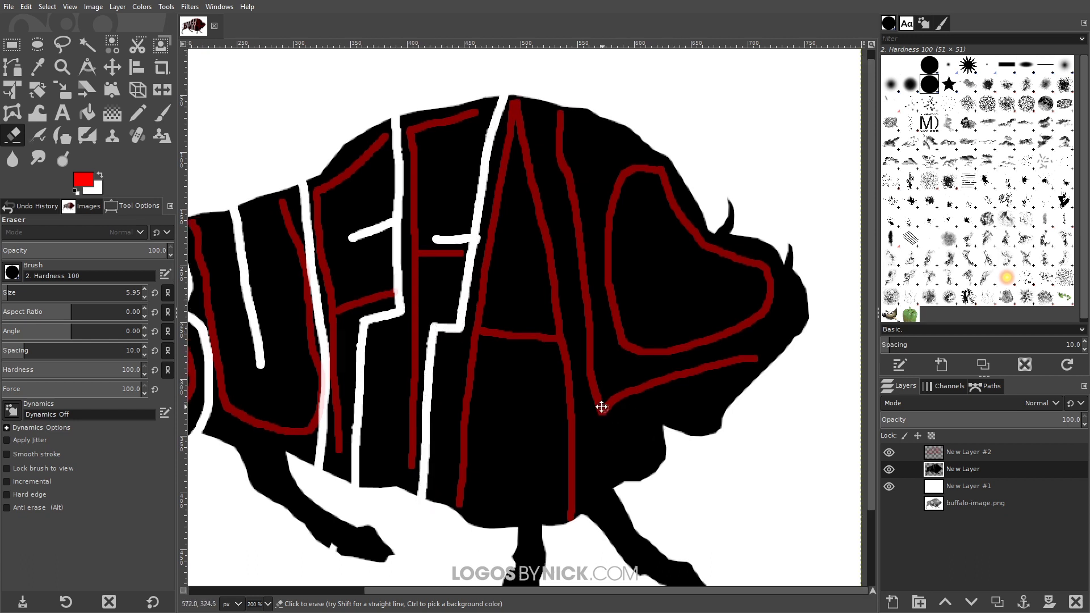
mouse_move(489, 76)
mouse_down()
mouse_move(544, 370)
mouse_move(559, 534)
mouse_up()
- Hide the red guide layer to examine the cut letters at several zoom levels, and show the guides again
scroll(511, 379, left, 1)
ctrl+scroll(504, 379, down, 2)
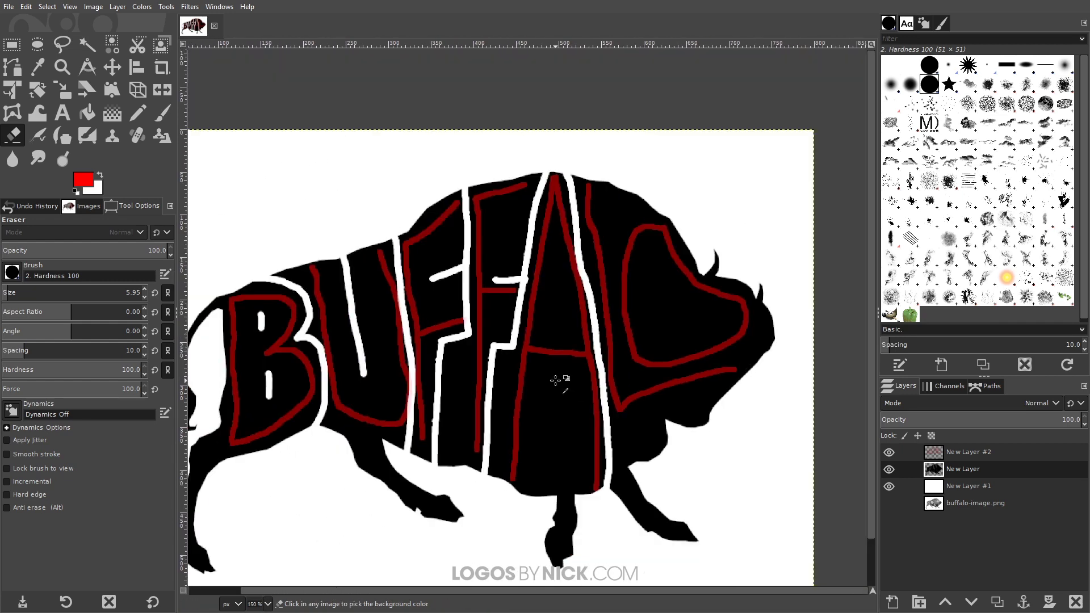
click(890, 453)
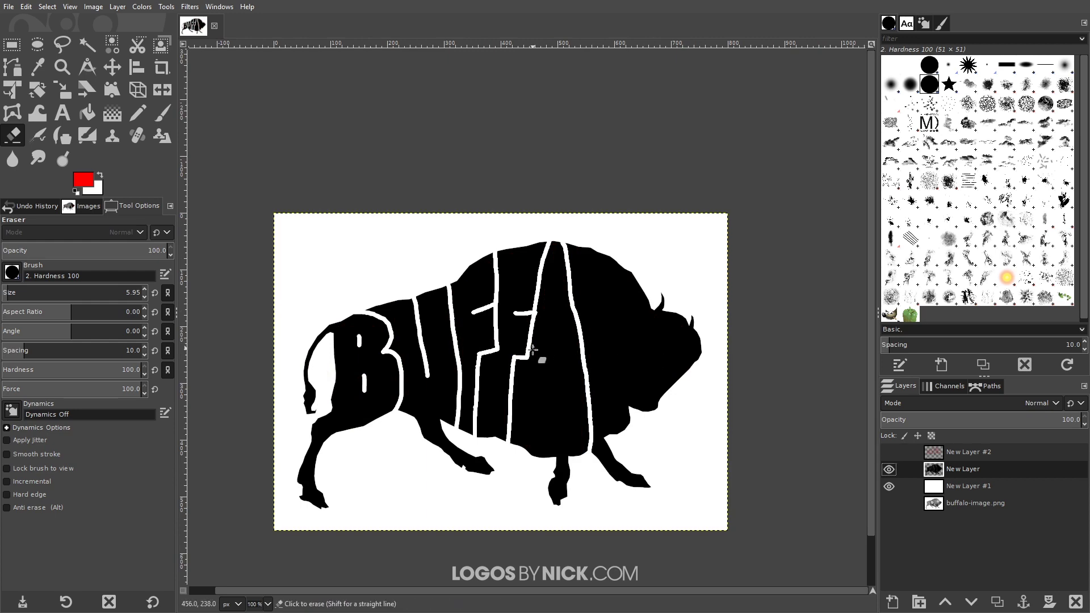
ctrl+scroll(528, 366, down, 2)
ctrl+scroll(494, 359, up, 3)
ctrl+scroll(494, 359, down, 3)
ctrl+scroll(448, 344, up, 1)
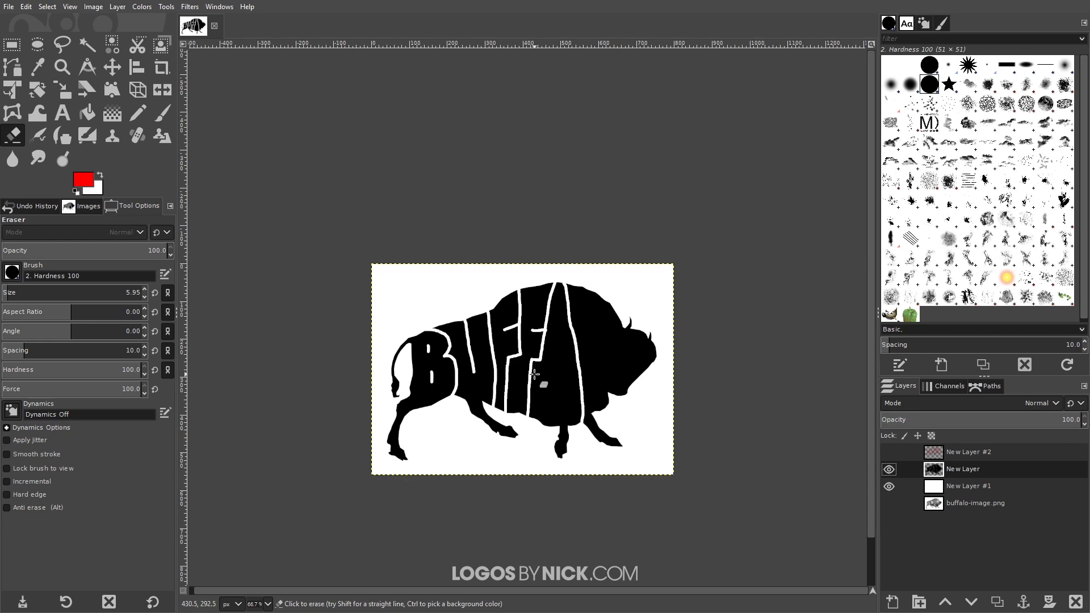
click(889, 452)
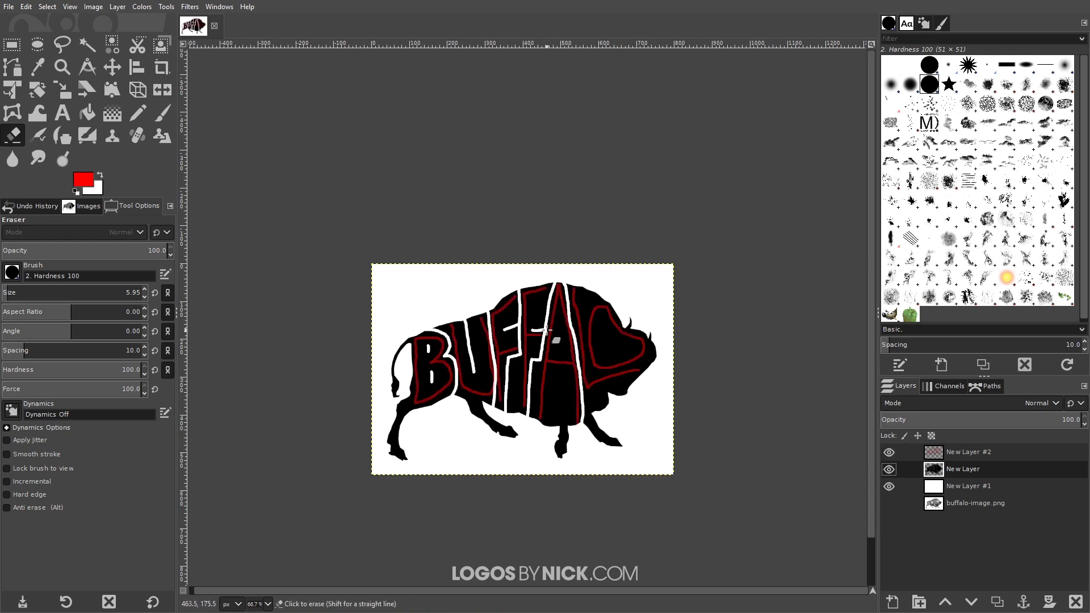
- Erase a short vertical slot for the A's counter and a longer slot below its crossbar to separate the legs
scroll(545, 331, up, 3)
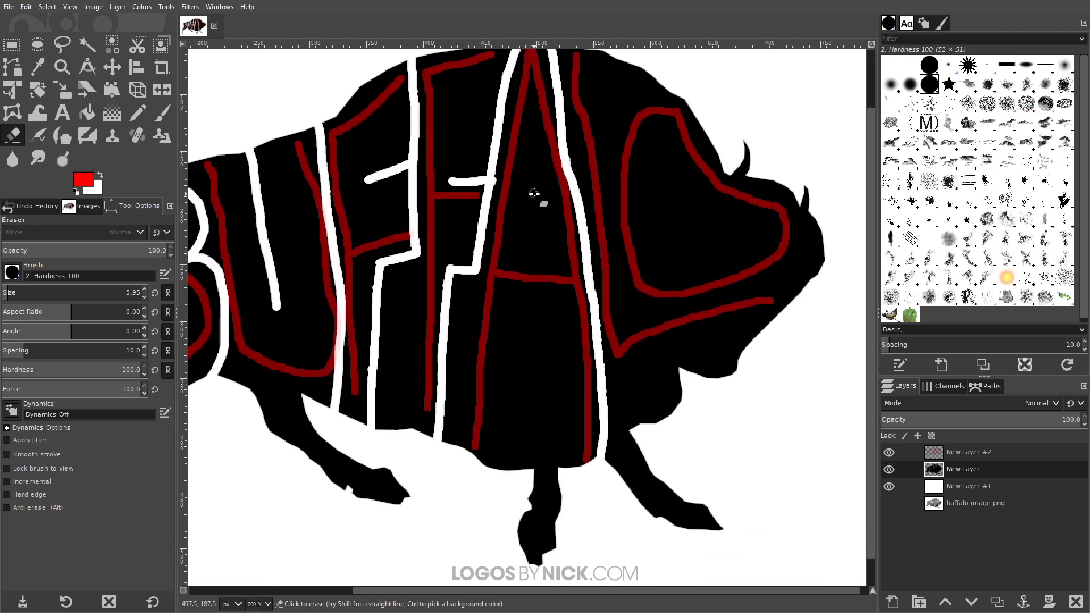
drag(535, 195, 533, 245)
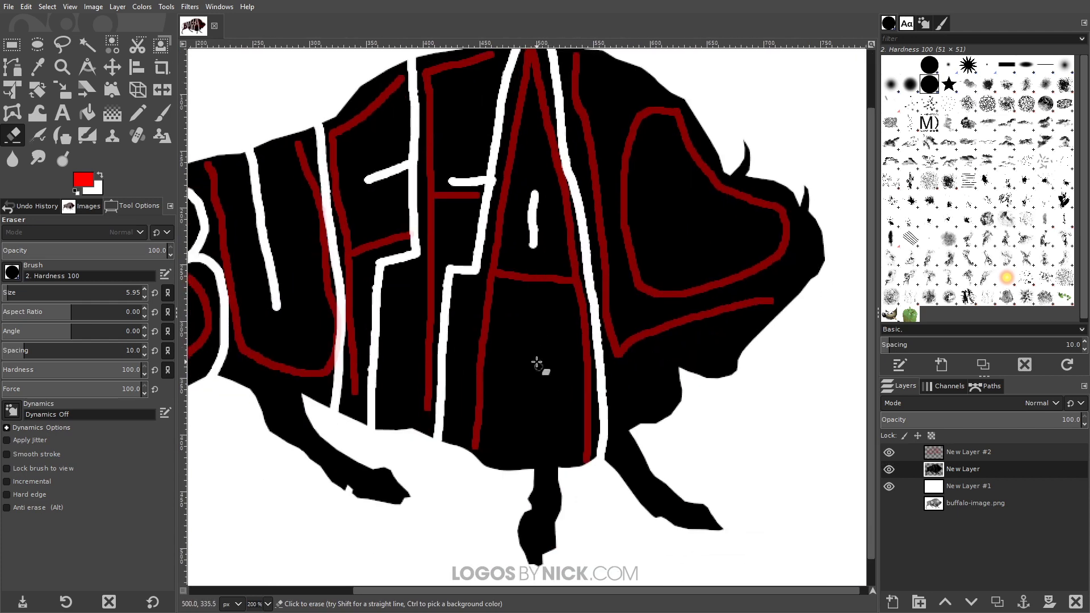
drag(528, 491, 532, 322)
- Erase an L-shaped gap between the L and O out to the buffalo's muzzle, and a short slot inside the O
drag(650, 262, 543, 341)
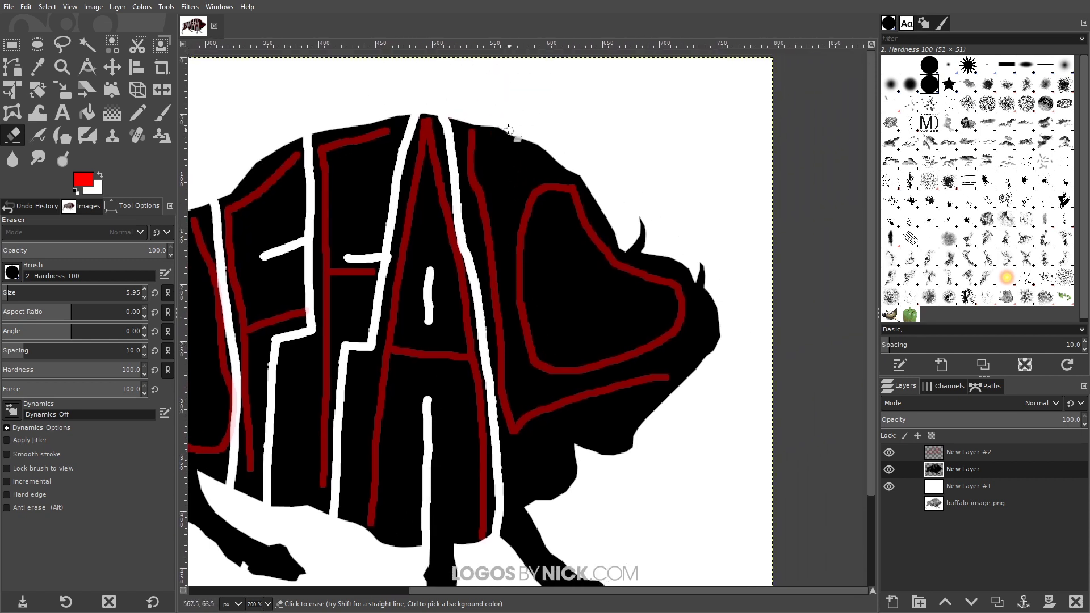
mouse_move(498, 166)
mouse_down()
mouse_move(525, 378)
mouse_move(548, 386)
mouse_move(707, 352)
mouse_up()
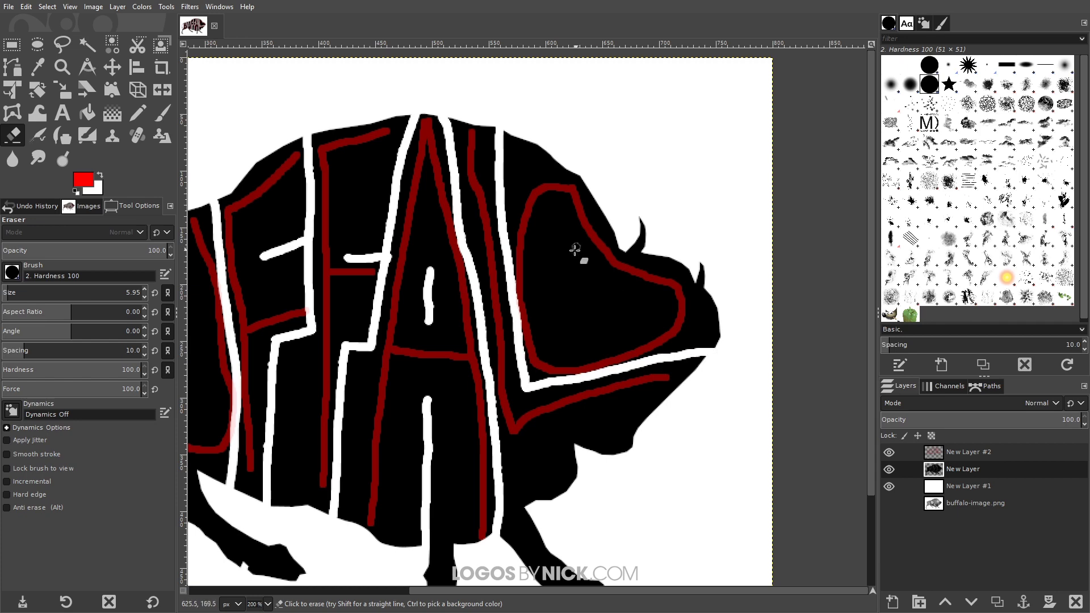
drag(575, 260, 586, 302)
- Hide the red guide layer and examine the whole lettered silhouette from a distance
key(minus)
key(minus)
key(minus)
click(889, 452)
scroll(678, 377, down, 2)
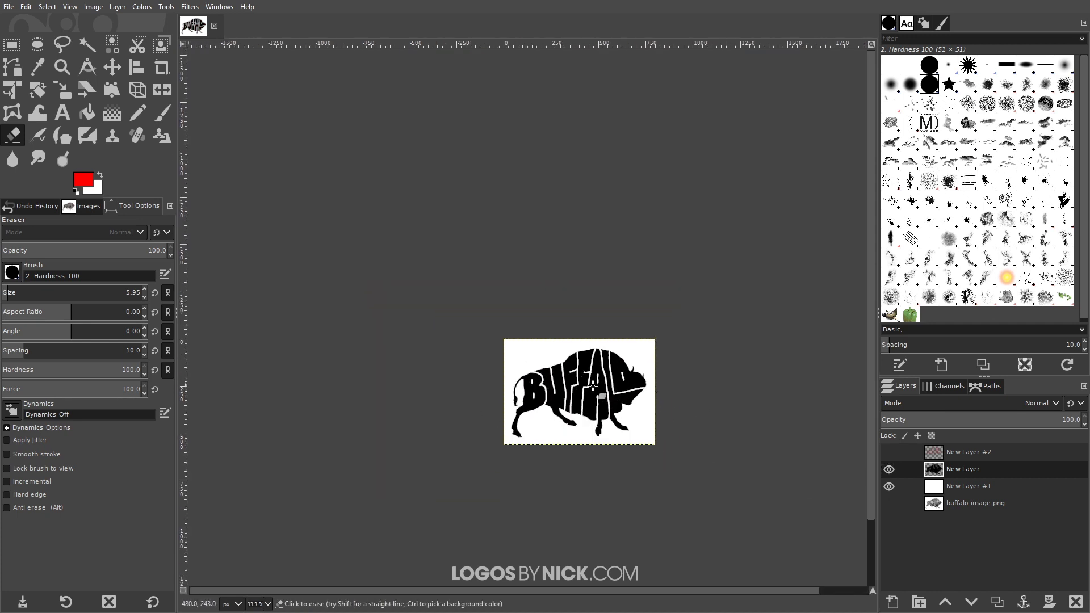
scroll(633, 402, up, 2)
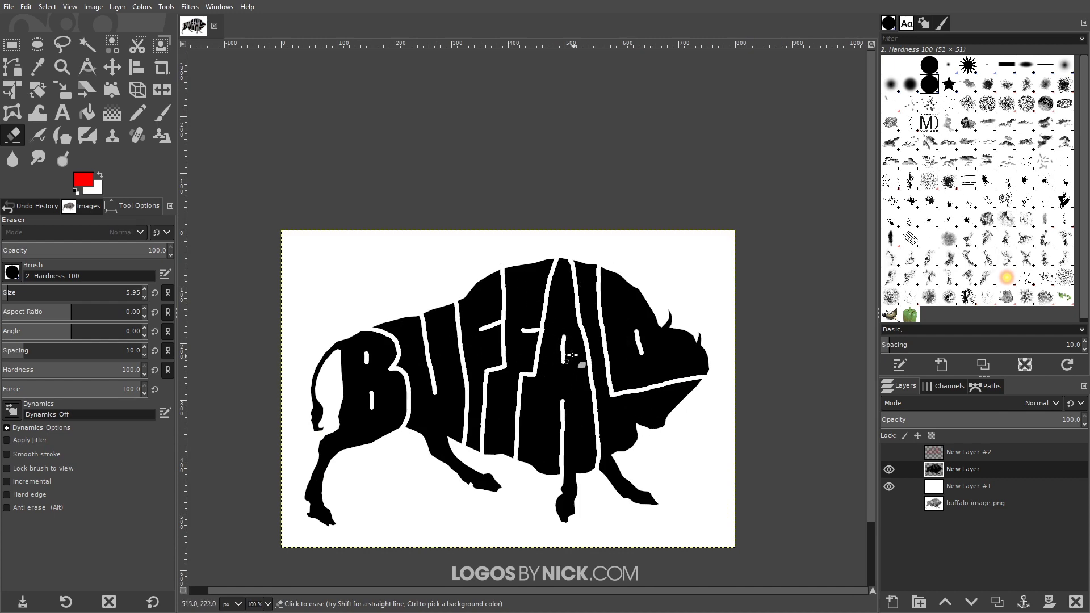
- Clean up the overshoot beside the second F's arm slot with anti-erase, and erase a rounded corner where the L meets the O
scroll(572, 355, up, 5)
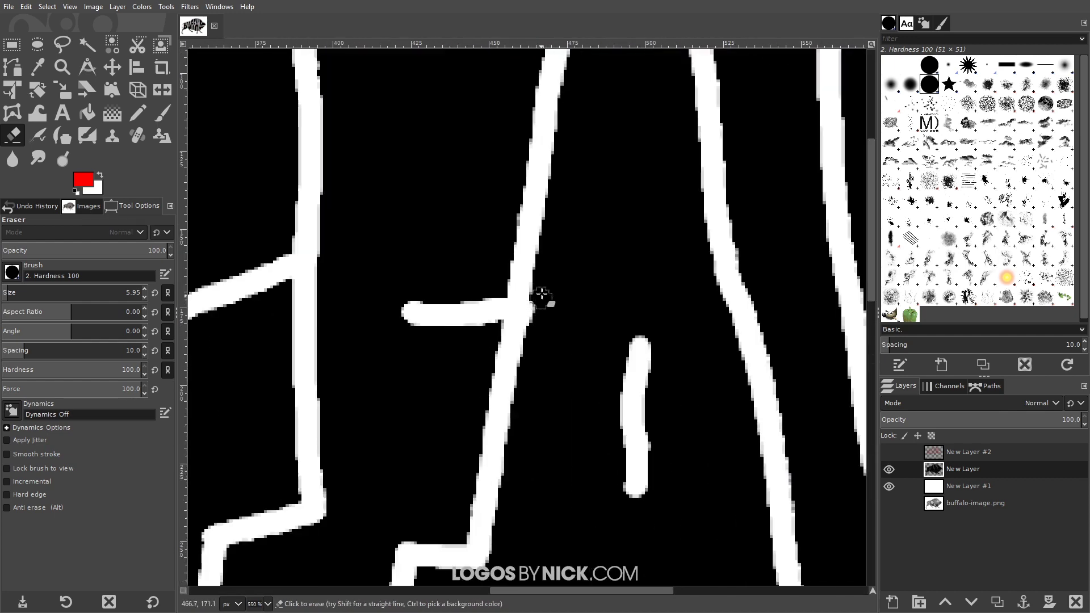
key(alt)
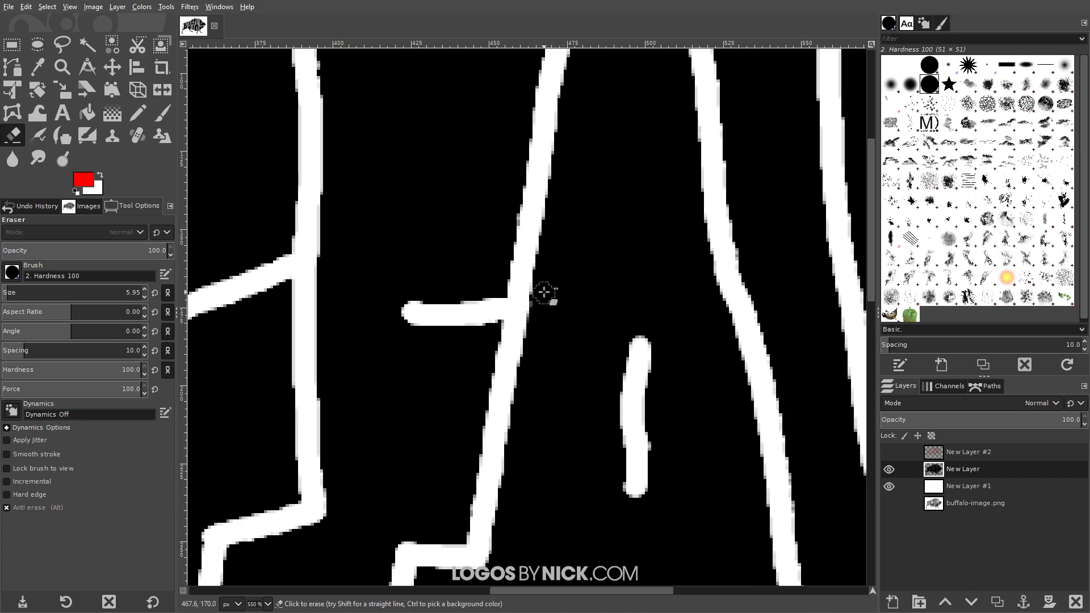
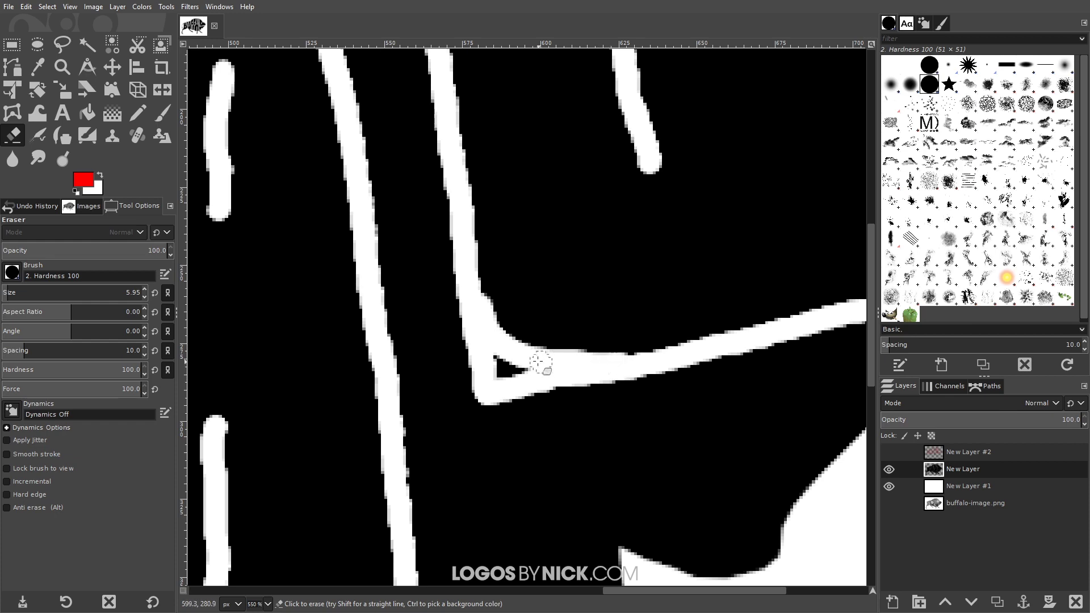
mouse_move(538, 363)
mouse_down()
mouse_move(488, 342)
mouse_move(534, 371)
mouse_move(498, 369)
mouse_move(474, 285)
mouse_move(494, 324)
mouse_up()
ctrl+scroll(554, 300, down, 4)
ctrl+scroll(628, 360, down, 2)
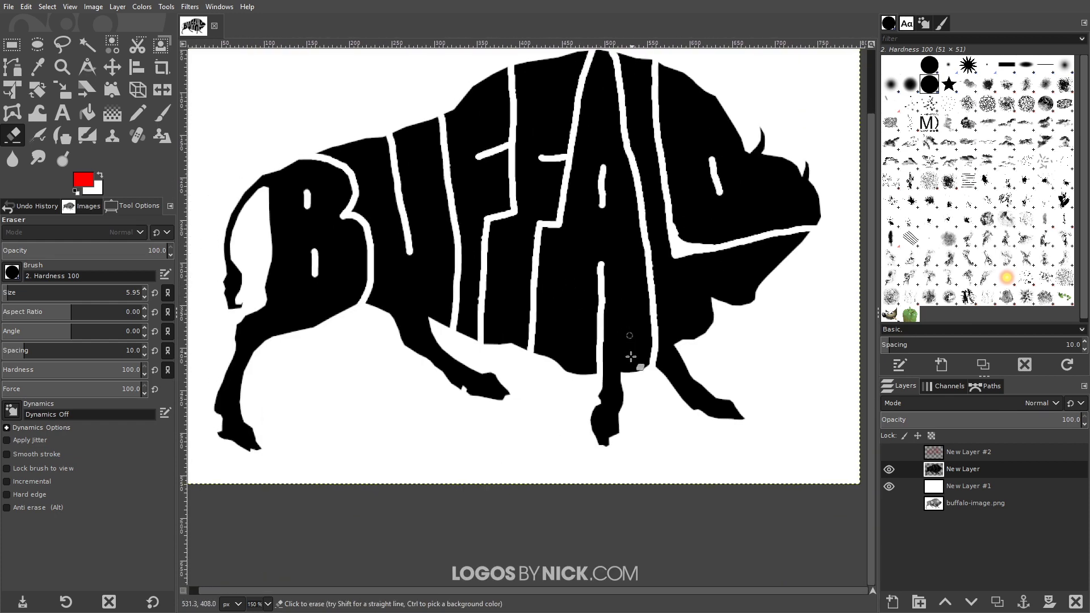
- Erase the slot between the A's legs into a widening wedge and the A's upper counter into a triangle
ctrl+scroll(645, 316, up, 5)
scroll(591, 295, up, 2)
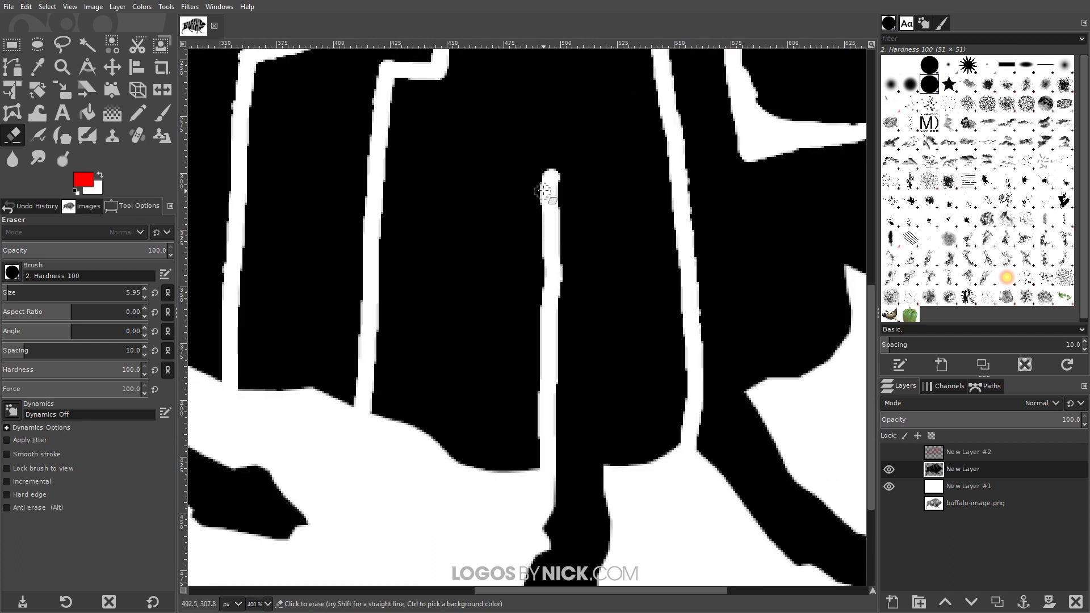
mouse_move(547, 181)
mouse_down()
mouse_move(504, 462)
mouse_move(536, 462)
mouse_move(542, 251)
mouse_move(518, 450)
mouse_move(528, 449)
mouse_up()
scroll(528, 448, down, 4)
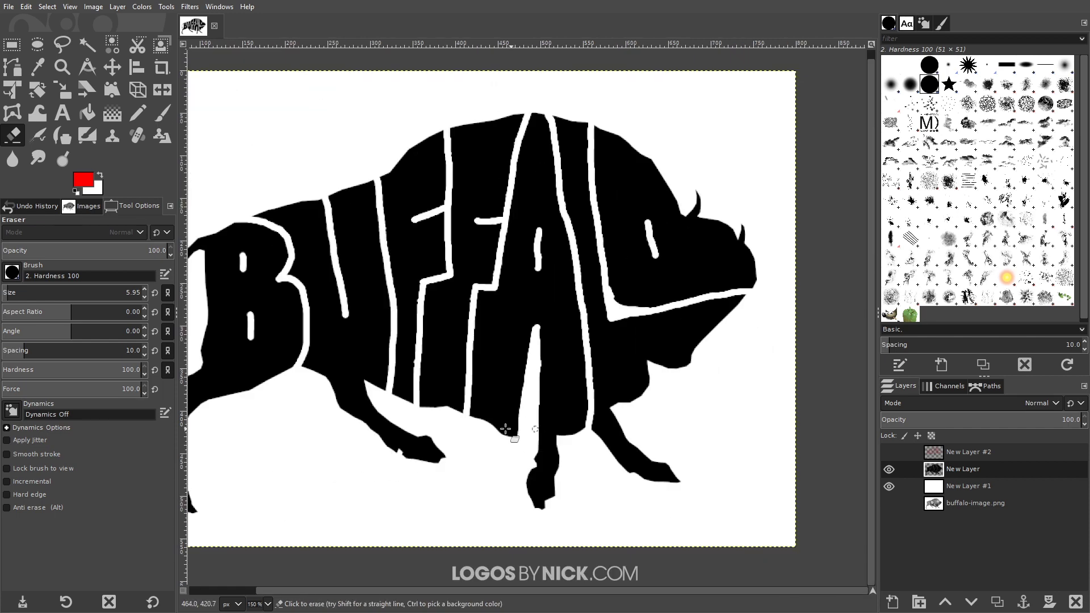
scroll(594, 267, up, 4)
mouse_move(595, 230)
mouse_down()
mouse_move(582, 329)
mouse_move(602, 329)
mouse_move(596, 227)
mouse_up()
scroll(567, 294, down, 1)
scroll(567, 294, down, 3)
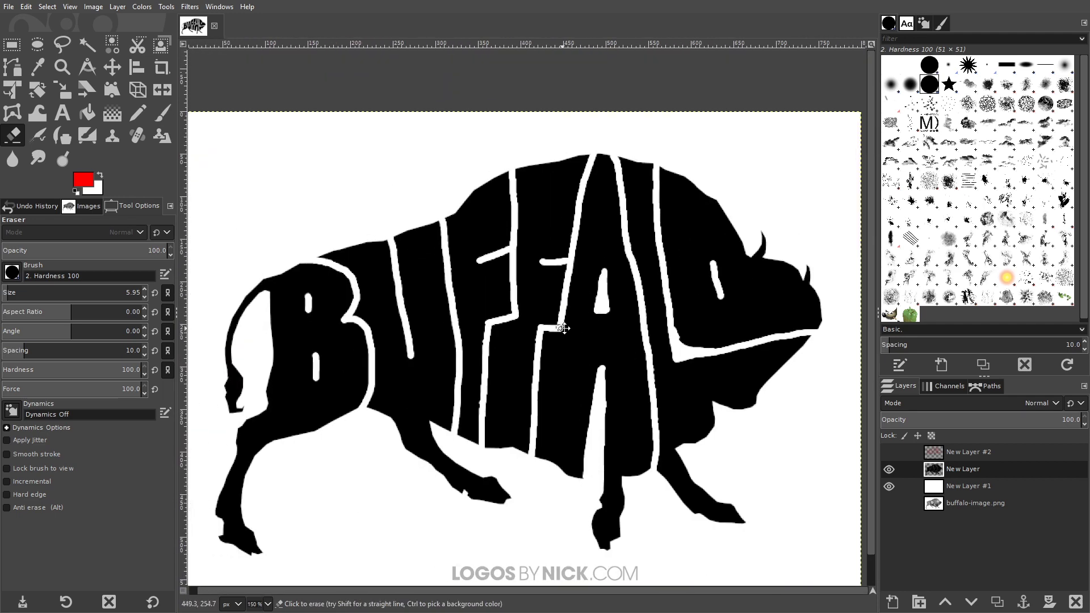
- Widen the two counters of the B into rounded D shapes with the eraser
scroll(567, 293, up, 1)
scroll(565, 294, down, 1)
scroll(375, 319, up, 4)
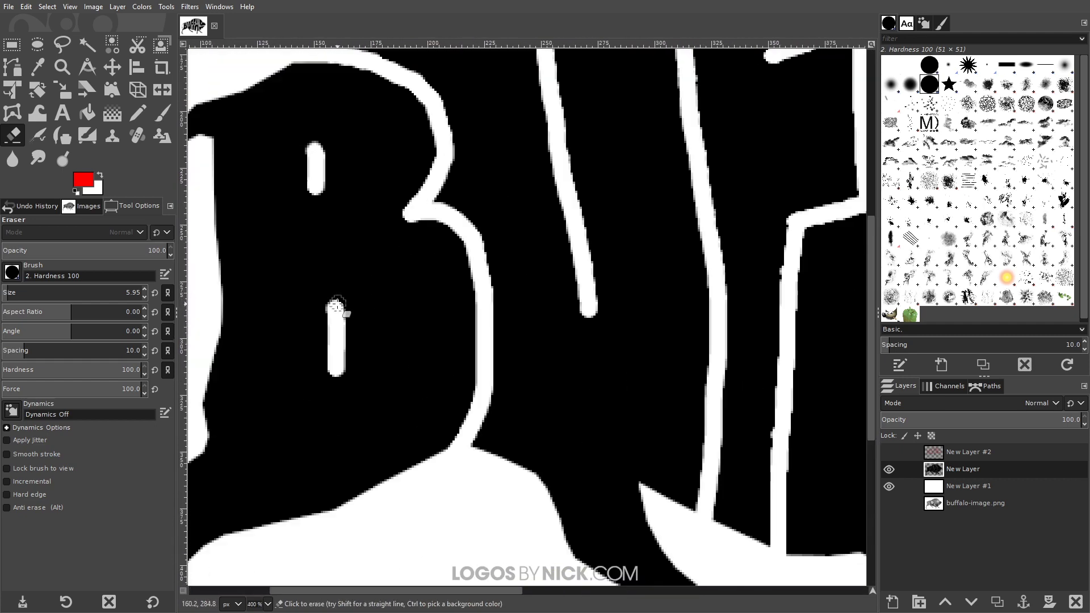
mouse_move(340, 304)
mouse_down()
mouse_move(356, 338)
mouse_move(345, 361)
mouse_up()
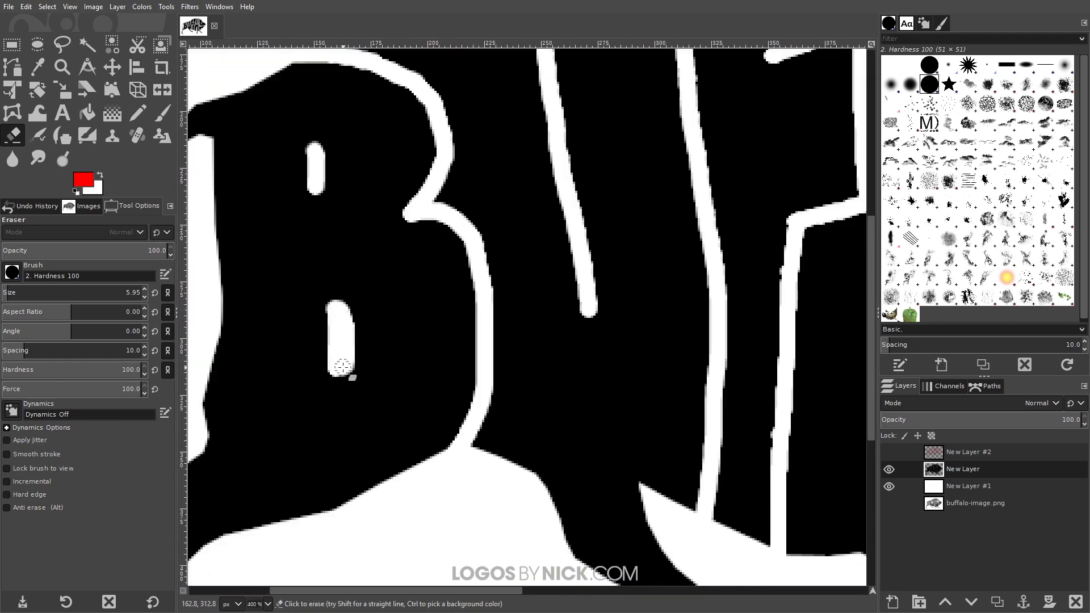
mouse_move(316, 150)
mouse_down()
mouse_move(329, 161)
mouse_move(326, 190)
mouse_move(326, 153)
mouse_up()
scroll(445, 333, down, 4)
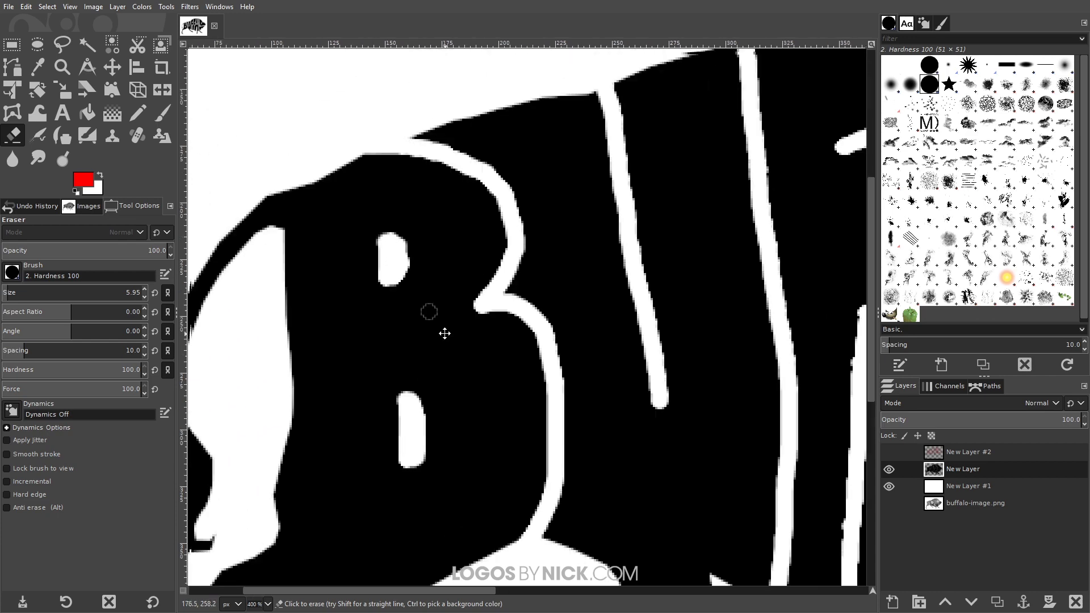
- Widen the slot inside the U along its full length, from the buffalo's back down to the slot's end
scroll(473, 324, up, 2)
scroll(473, 323, up, 1)
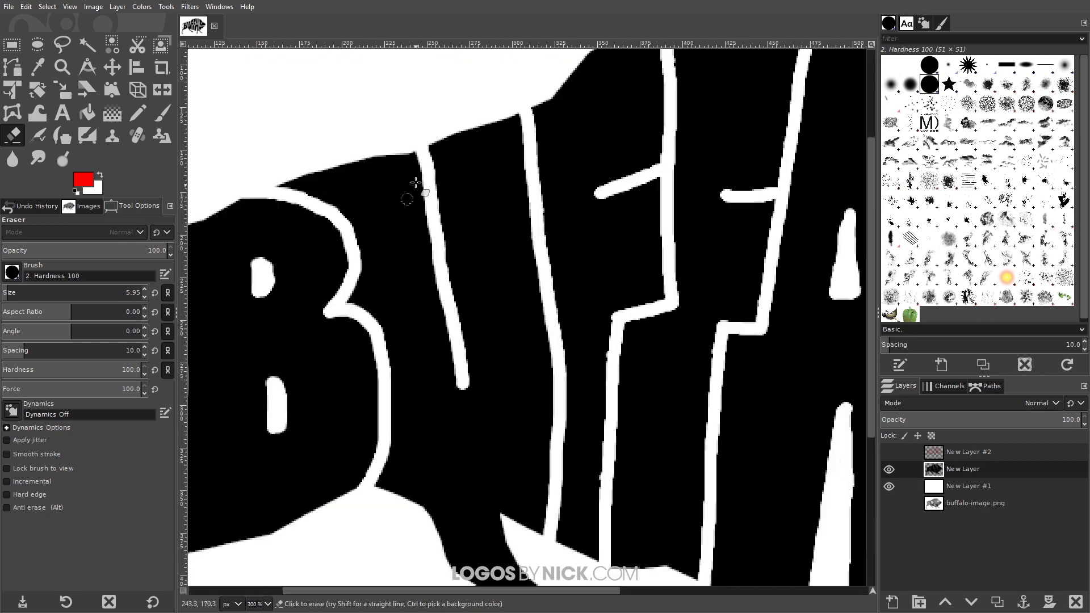
drag(415, 152, 457, 384)
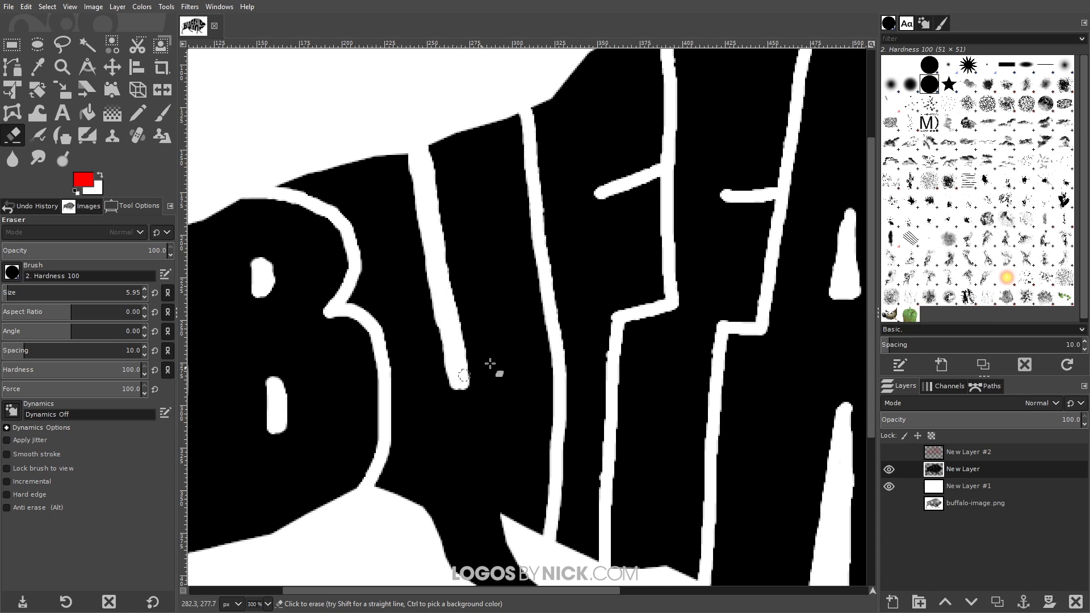
scroll(490, 363, down, 4)
scroll(654, 356, up, 1)
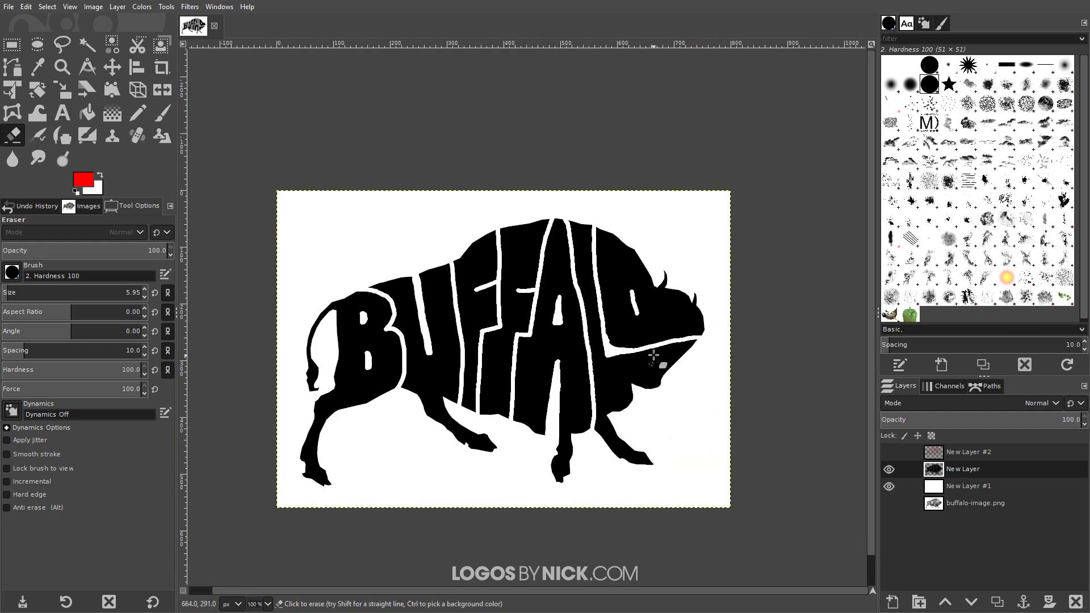
- Widen the slot inside the O with the eraser and round off the O's lower corner at the muzzle
scroll(653, 356, up, 3)
scroll(652, 270, up, 1)
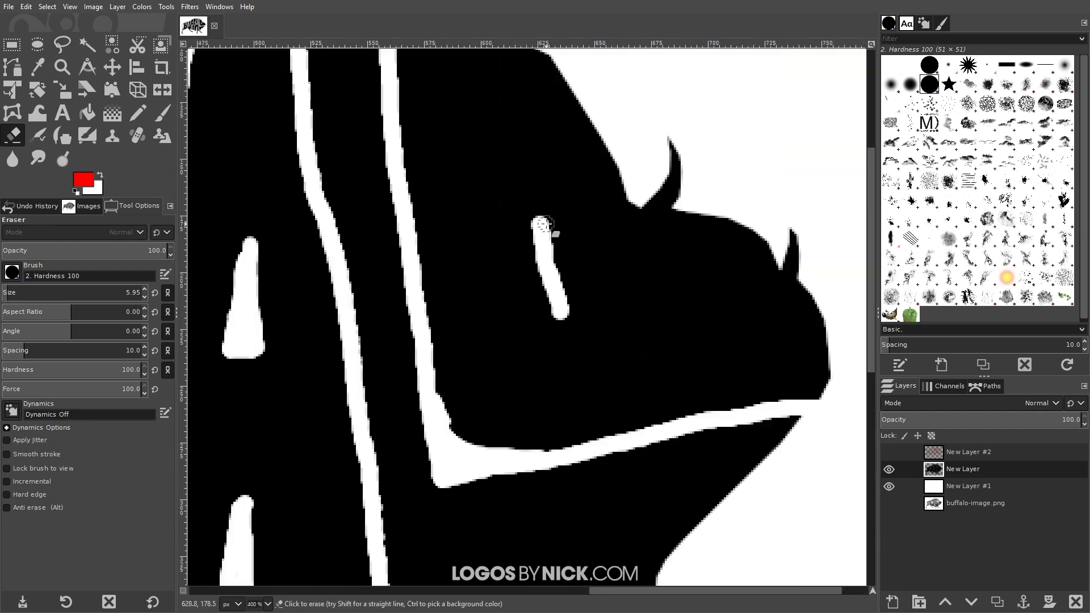
mouse_move(544, 224)
mouse_down()
mouse_move(571, 312)
mouse_move(549, 232)
mouse_move(552, 250)
mouse_up()
scroll(734, 396, right, 3)
scroll(734, 396, down, 1)
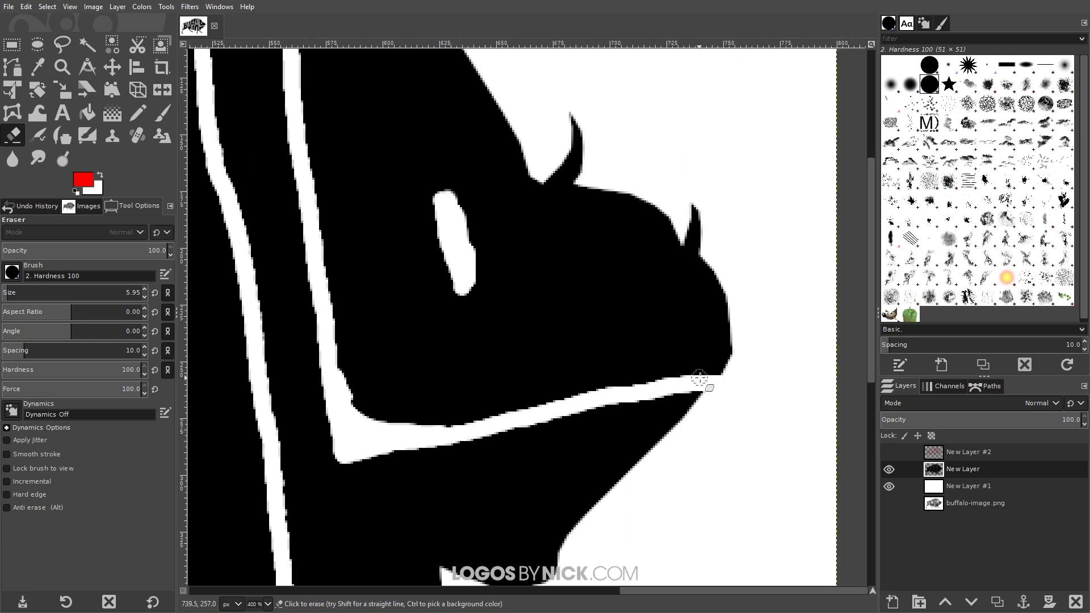
mouse_move(700, 378)
mouse_down()
mouse_move(727, 368)
mouse_move(739, 327)
mouse_move(736, 350)
mouse_move(688, 382)
mouse_up()
- Round off the O's upper corner beside the gap to the L at the buffalo's back
scroll(653, 420, up, 5)
scroll(653, 420, left, 2)
scroll(364, 208, up, 2)
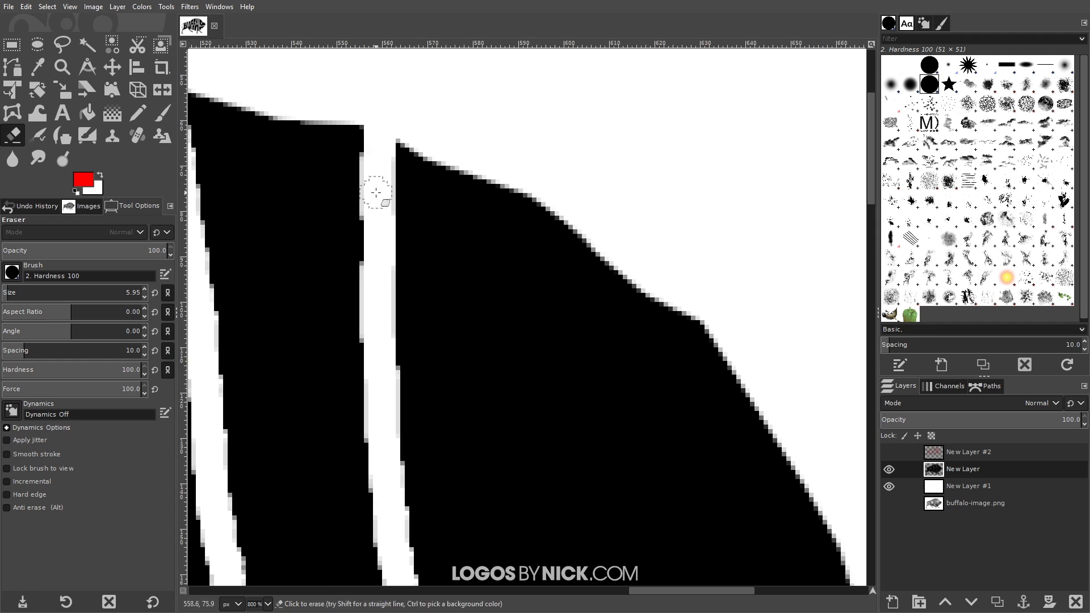
mouse_move(376, 192)
mouse_down()
mouse_move(411, 153)
mouse_move(452, 161)
mouse_move(428, 159)
mouse_move(392, 189)
mouse_move(399, 142)
mouse_move(470, 158)
mouse_up()
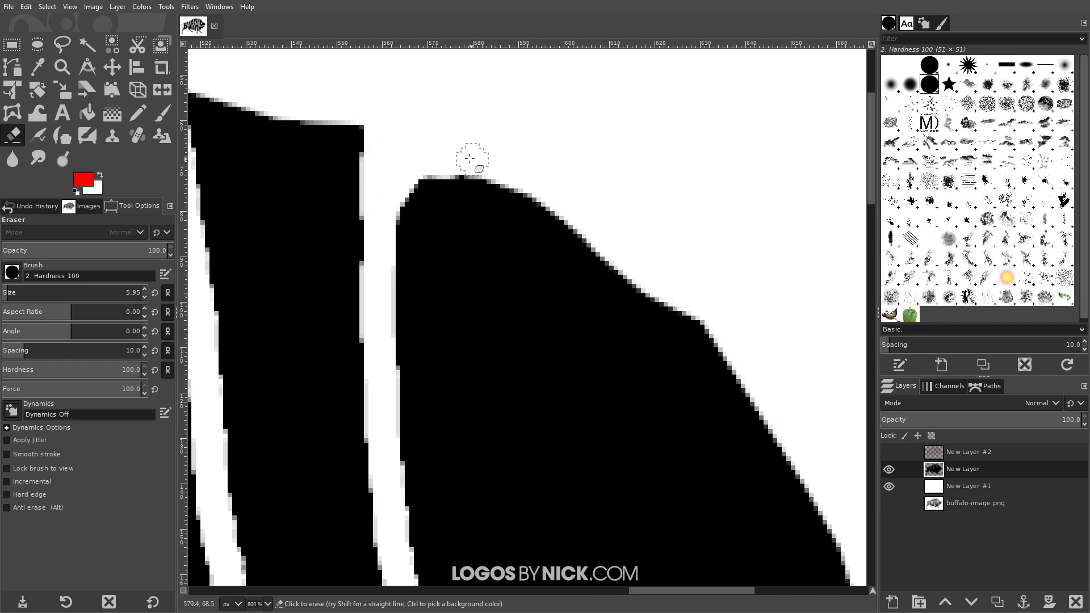
ctrl+scroll(633, 389, down, 10)
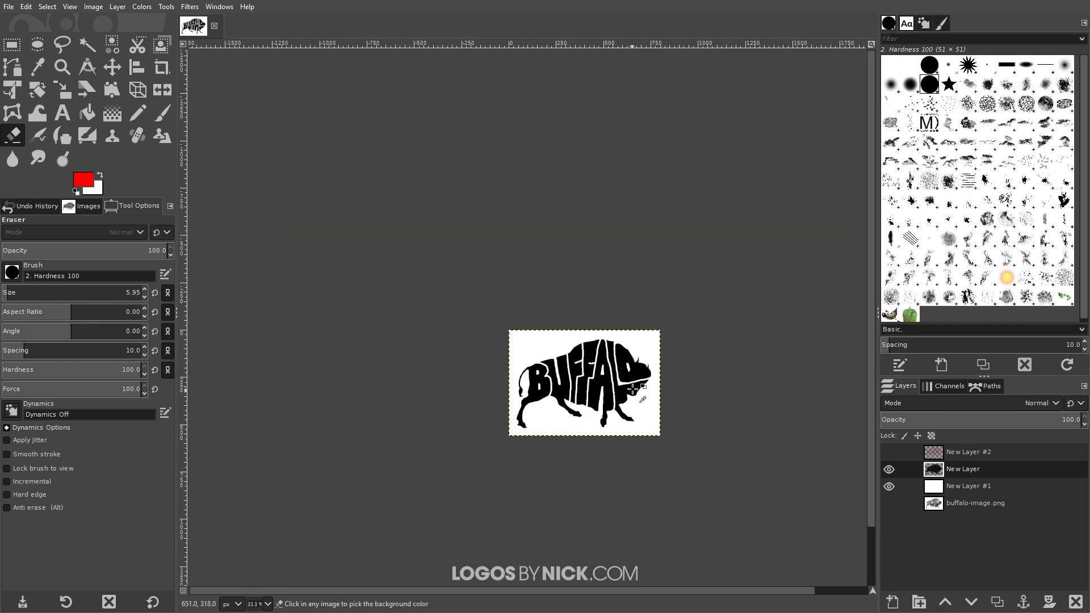
- Round off the peak of the A at the top of the buffalo's hump with the eraser
ctrl+scroll(633, 389, up, 8)
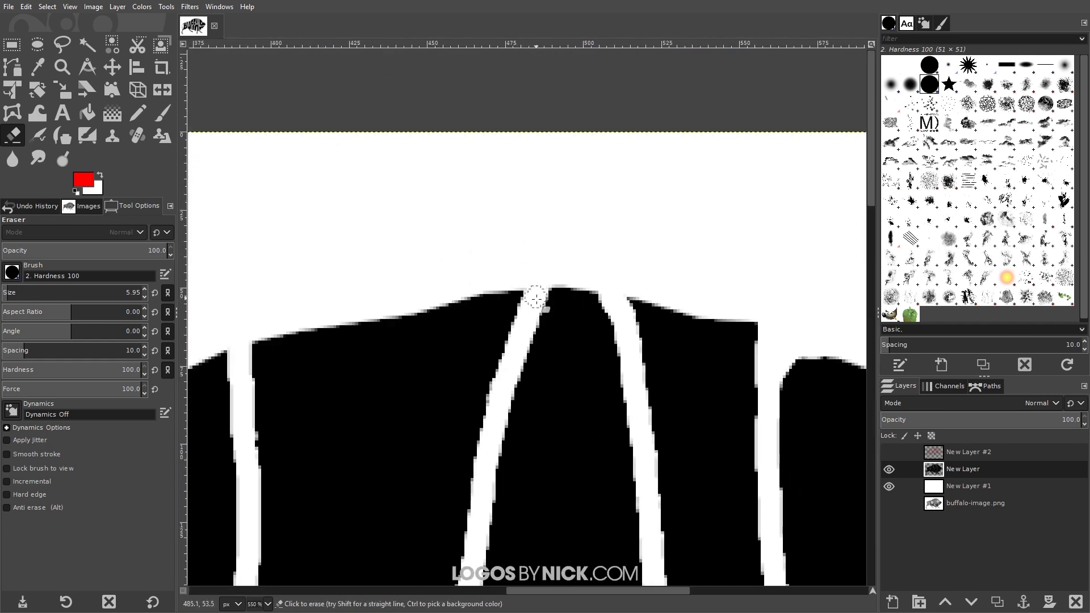
mouse_move(536, 298)
mouse_down()
mouse_move(560, 295)
mouse_move(536, 315)
mouse_move(567, 273)
mouse_move(628, 341)
mouse_move(617, 294)
mouse_move(607, 293)
mouse_move(628, 377)
mouse_move(628, 360)
mouse_up()
scroll(630, 369, down, 3)
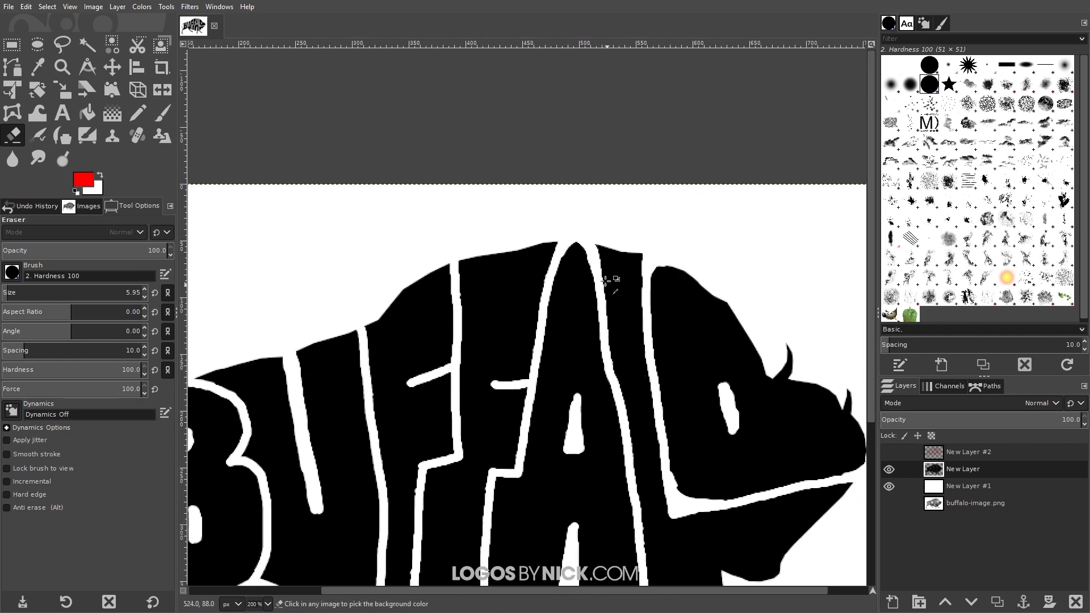
- Hide the white background layer to leave the lettered buffalo on transparency, and view it at 100%
scroll(606, 280, down, 3)
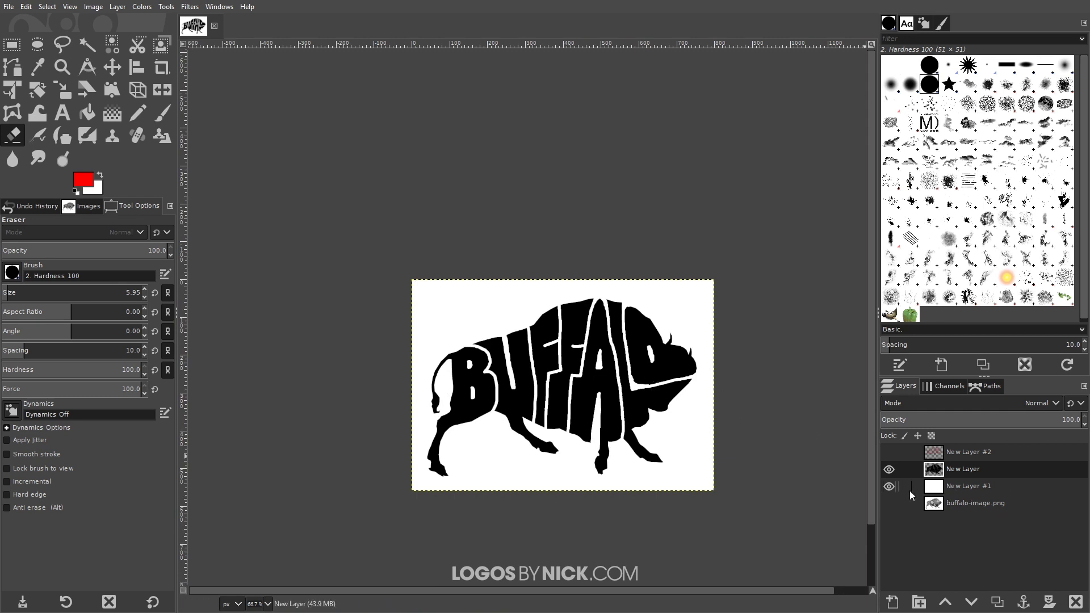
click(889, 486)
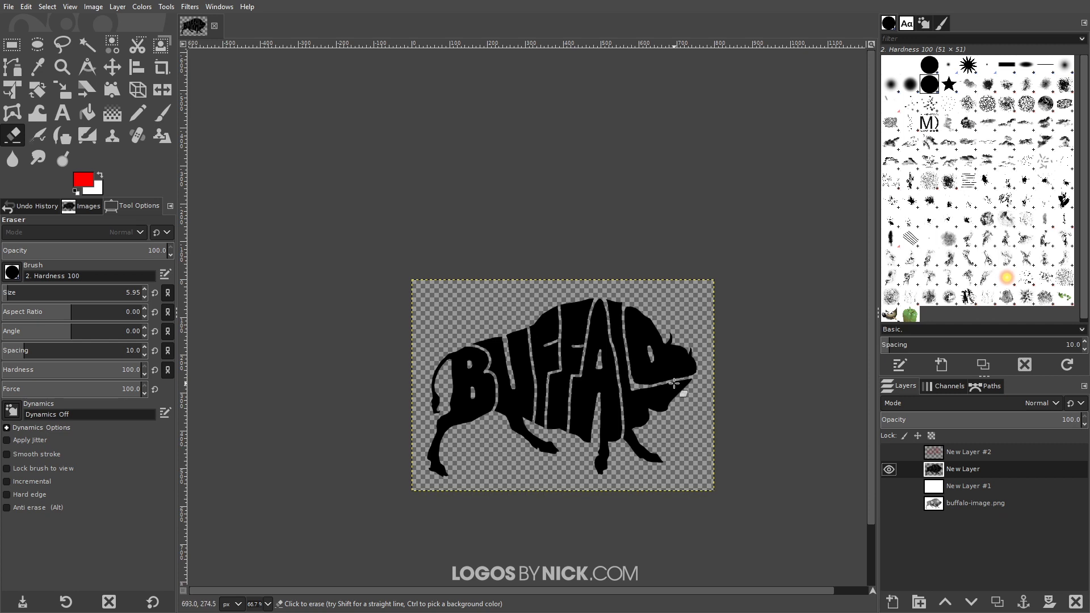
key(1)
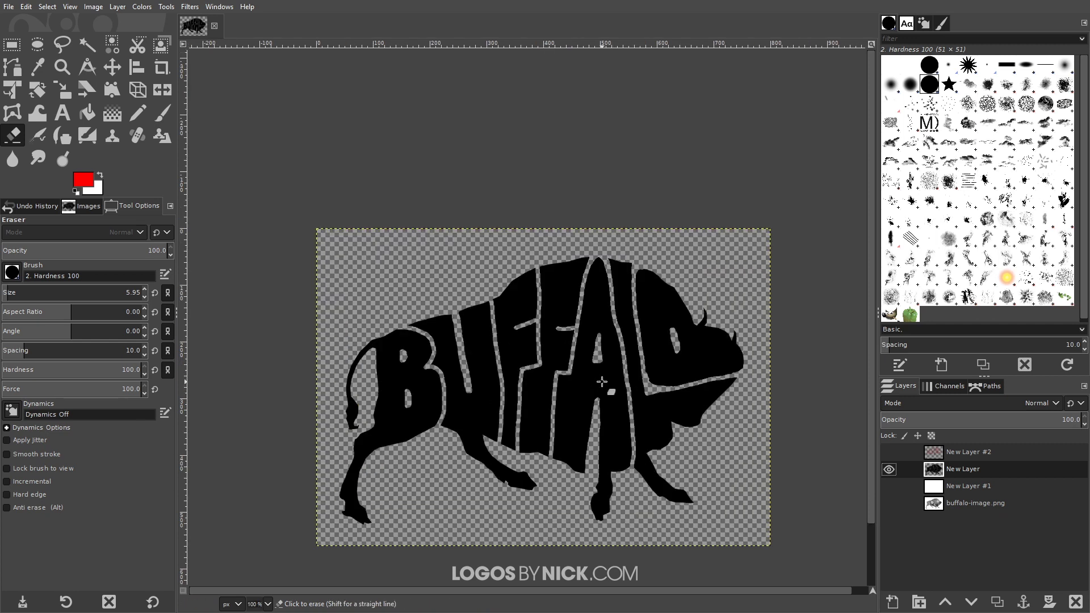